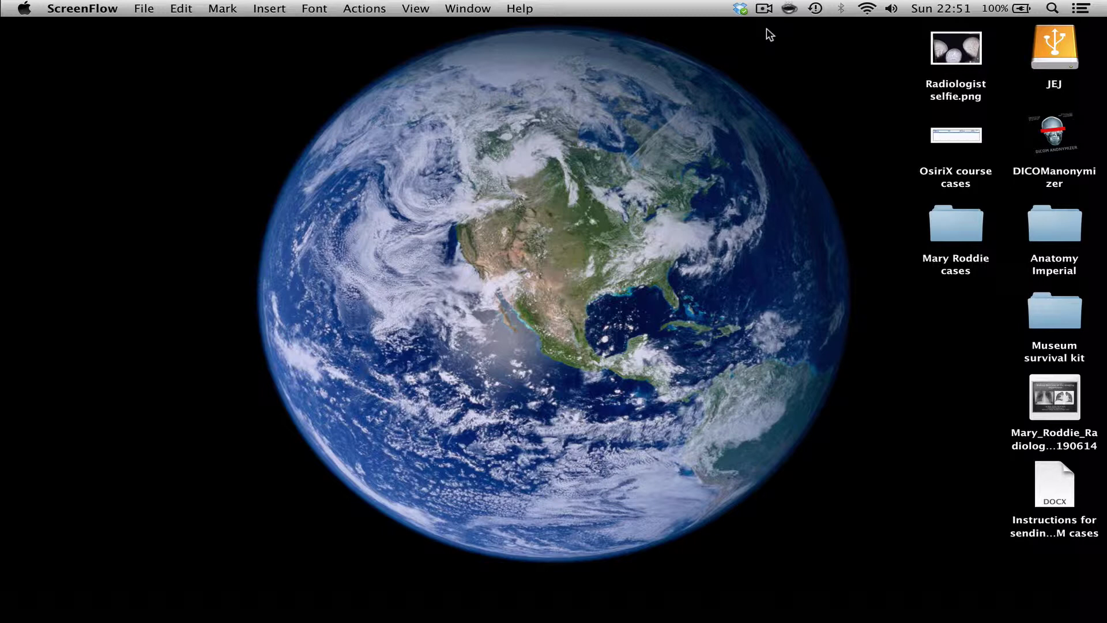
Step: Bring OsiriX forward and select the CXR study so its PA chest radiograph previews
mouse_move(502, 618)
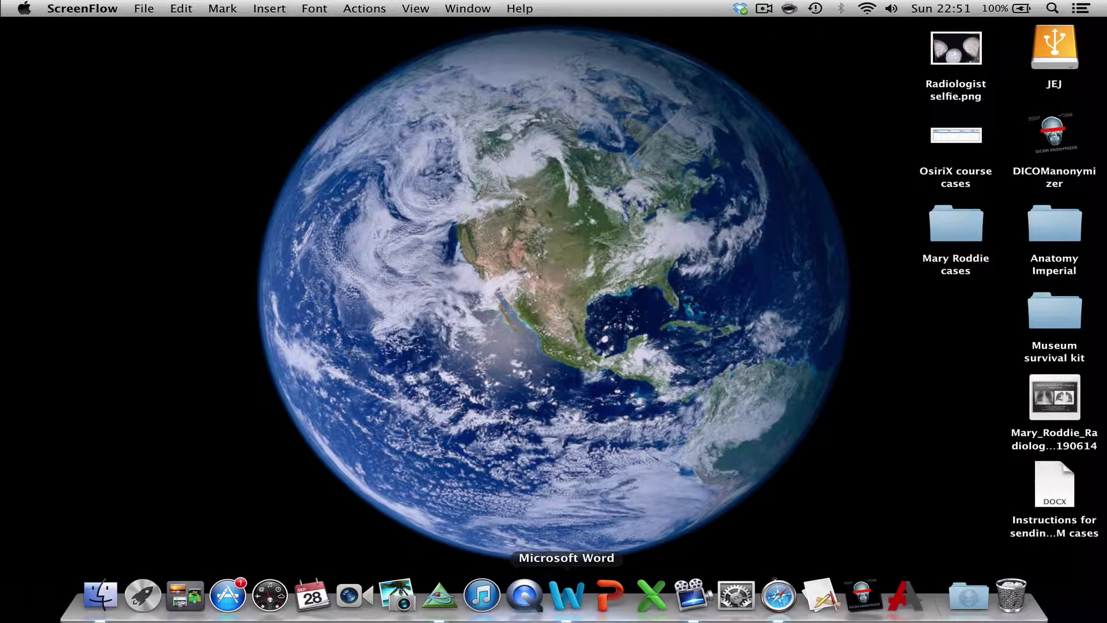
left_click(442, 601)
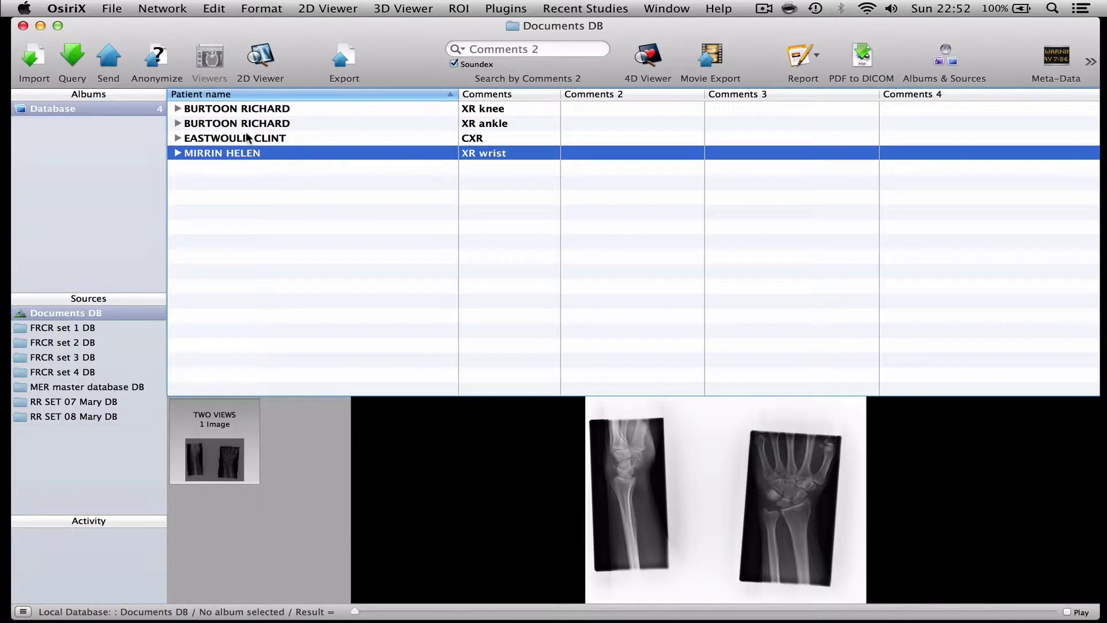
left_click(248, 137)
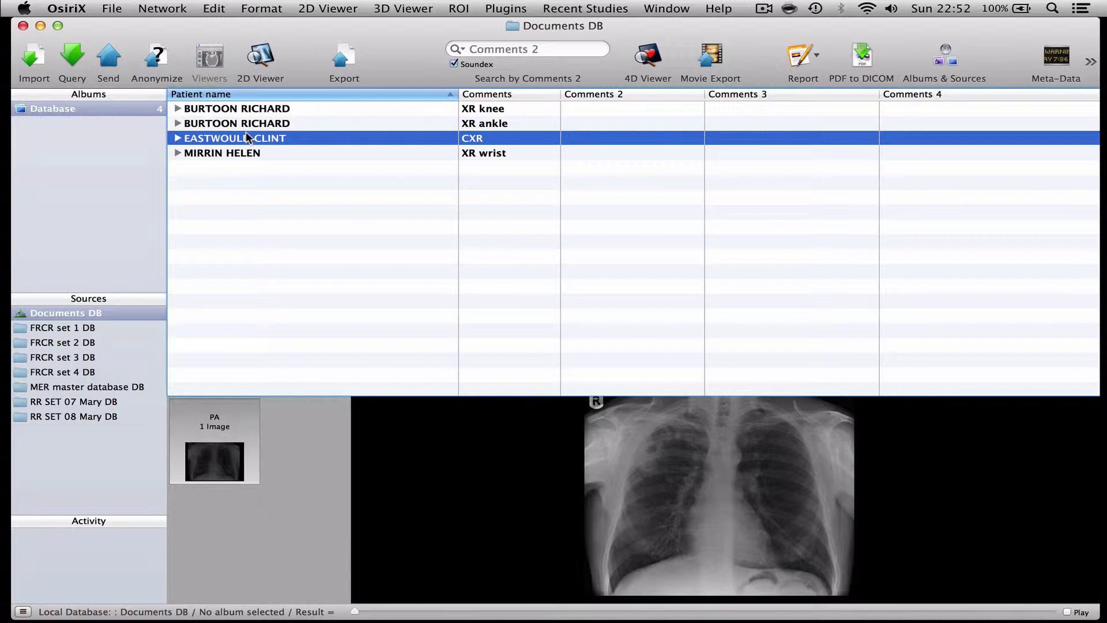
Step: Open anonymisation for the CXR study, load the Test set template, and widen the sheet
left_click(158, 56)
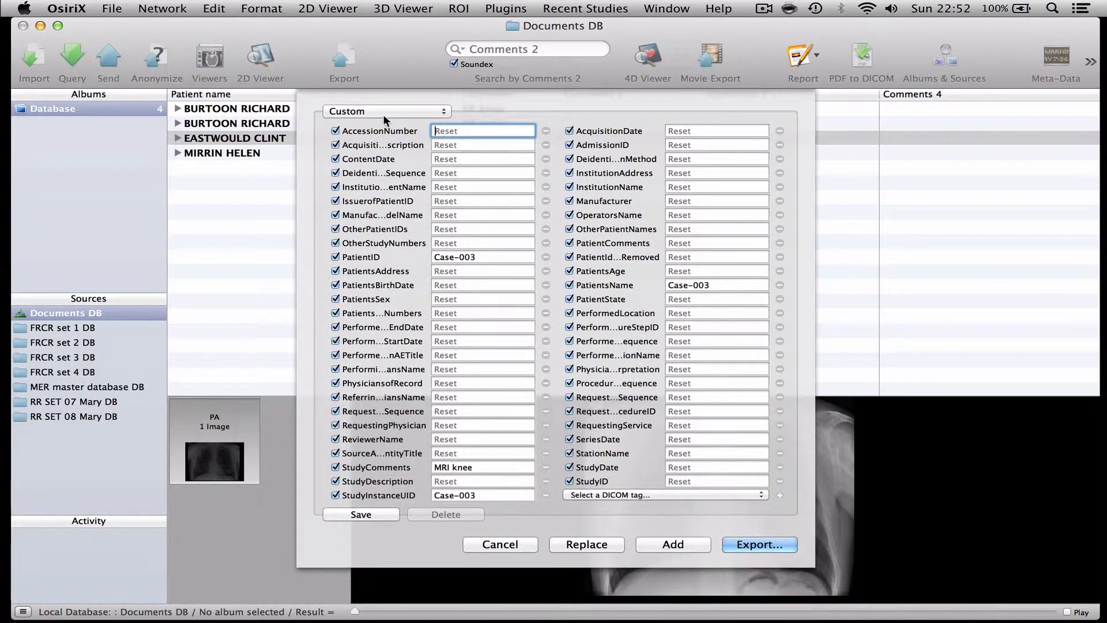
left_click(384, 111)
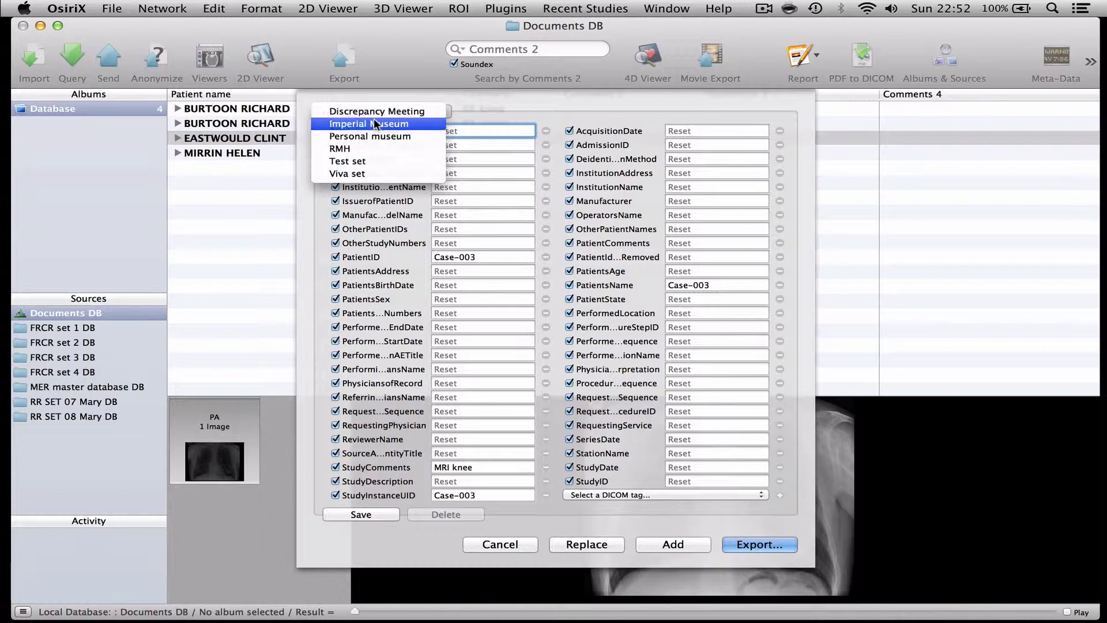
left_click(367, 159)
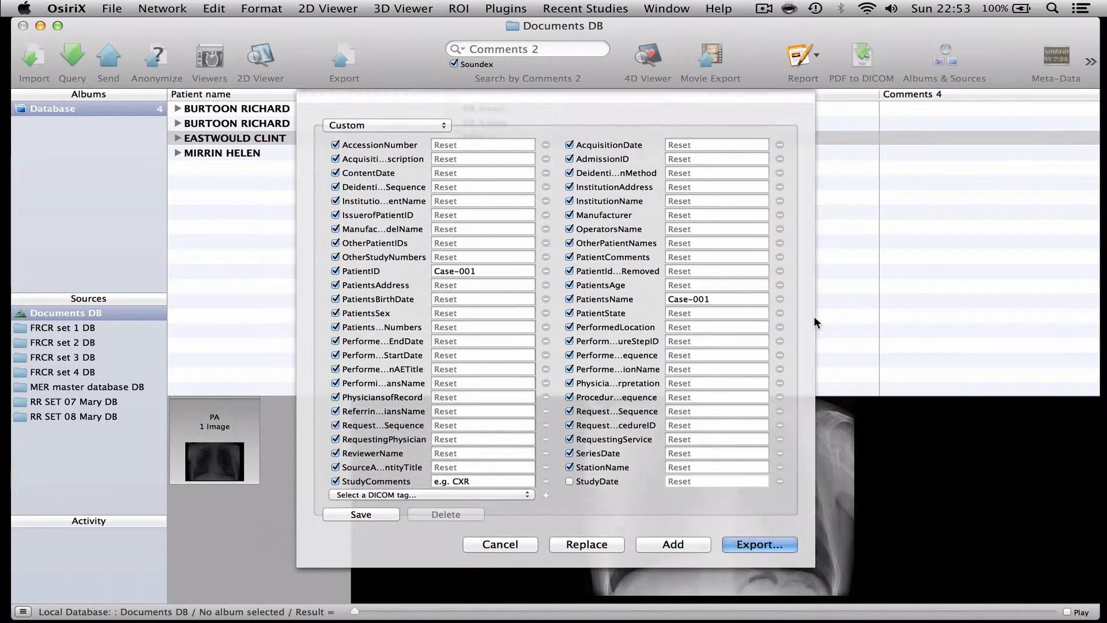
left_click_drag(814, 316, 1039, 293)
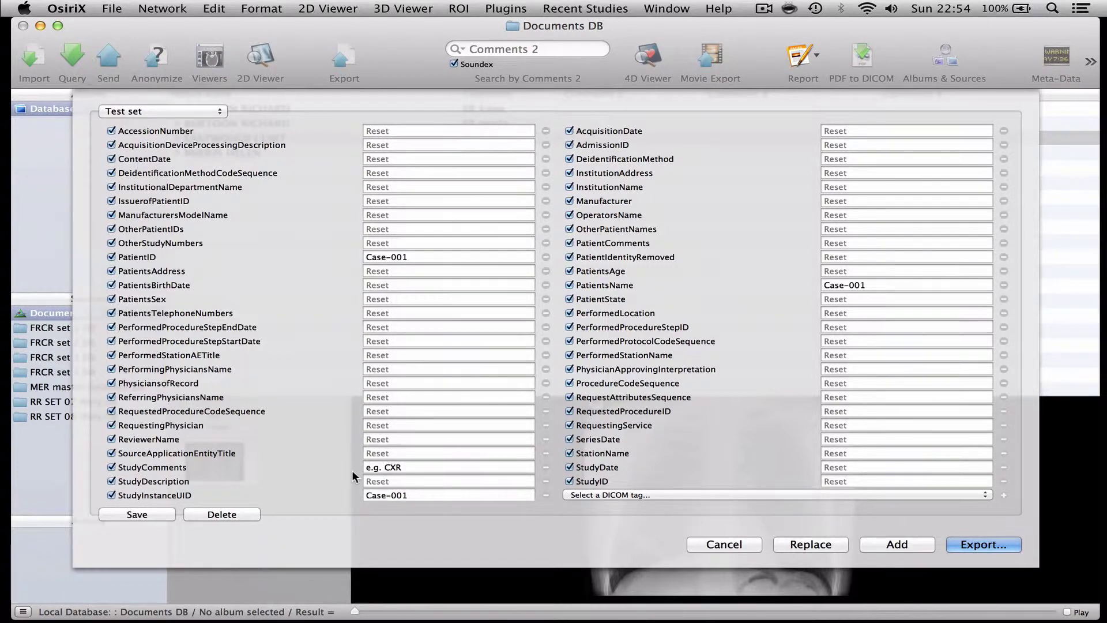
Step: Trim the StudyComments value to CXR and add the anonymised Case-001 copy
left_click(384, 467)
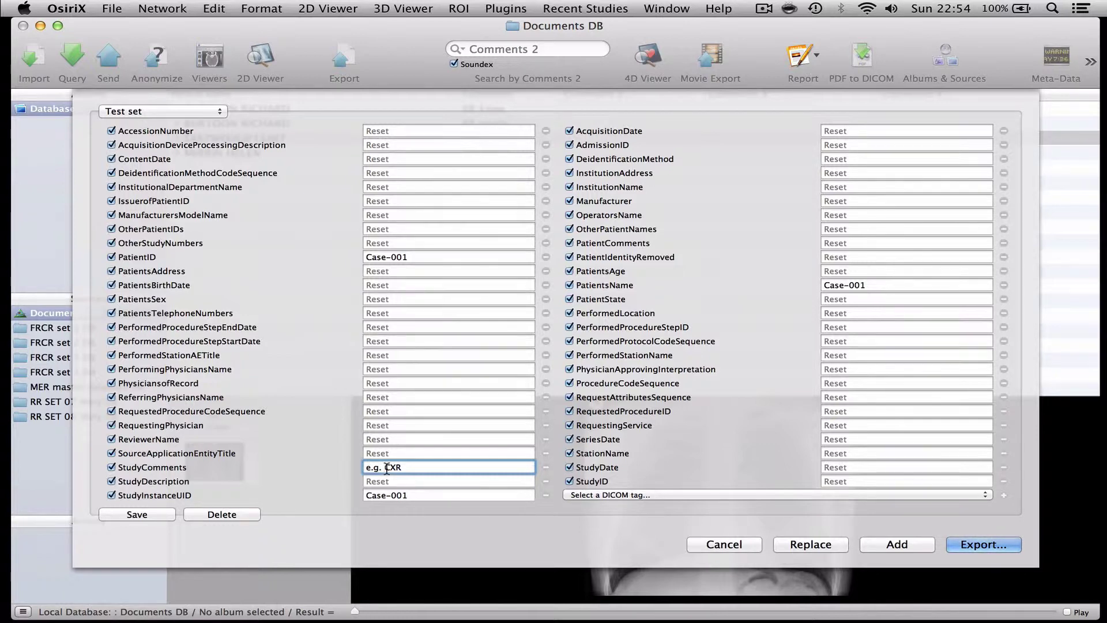
key("BackSpace")
key("BackSpace")
key("BackSpace")
key("BackSpace")
key("BackSpace")
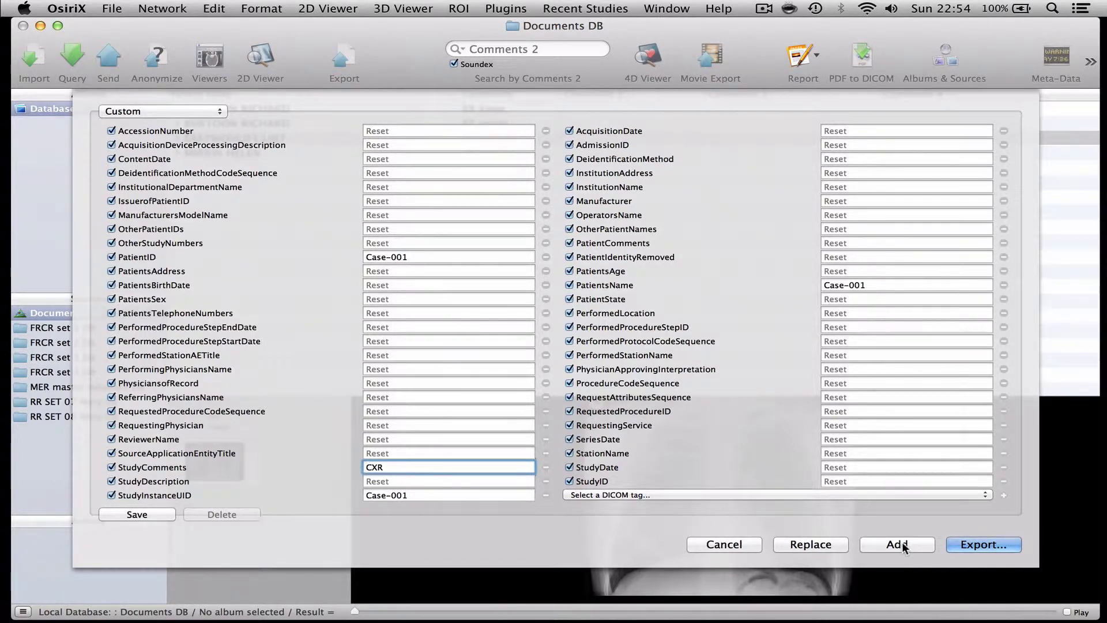
left_click(898, 544)
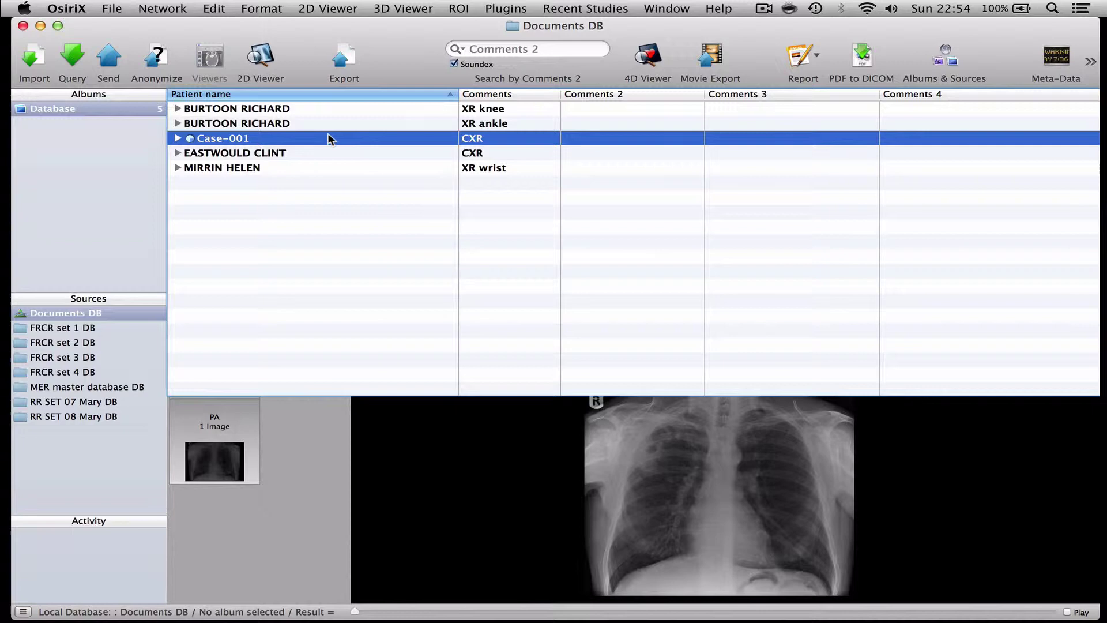
Step: Enter TB in Case-001's Comments 2, then select the XR knee and XR ankle studies
left_click(300, 154)
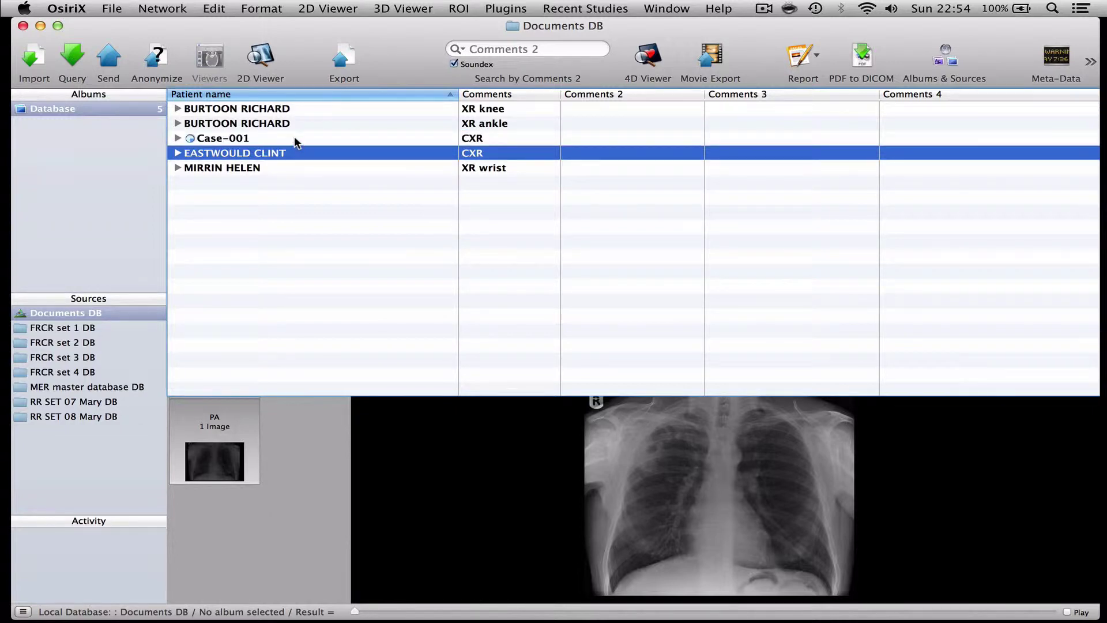
left_click(294, 138)
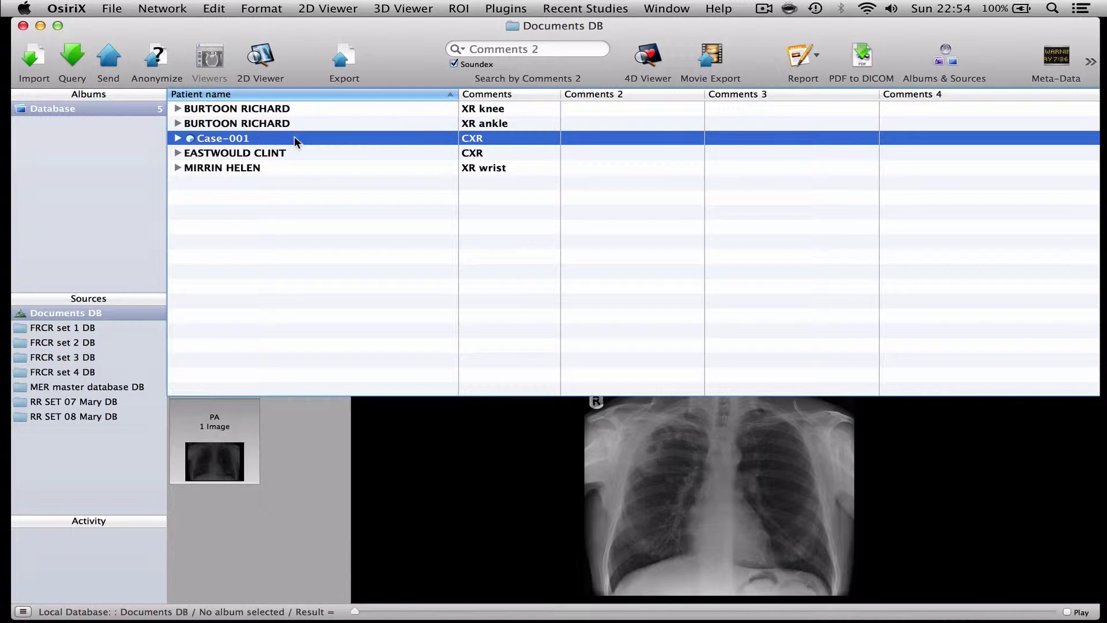
left_click(576, 140)
type("T")
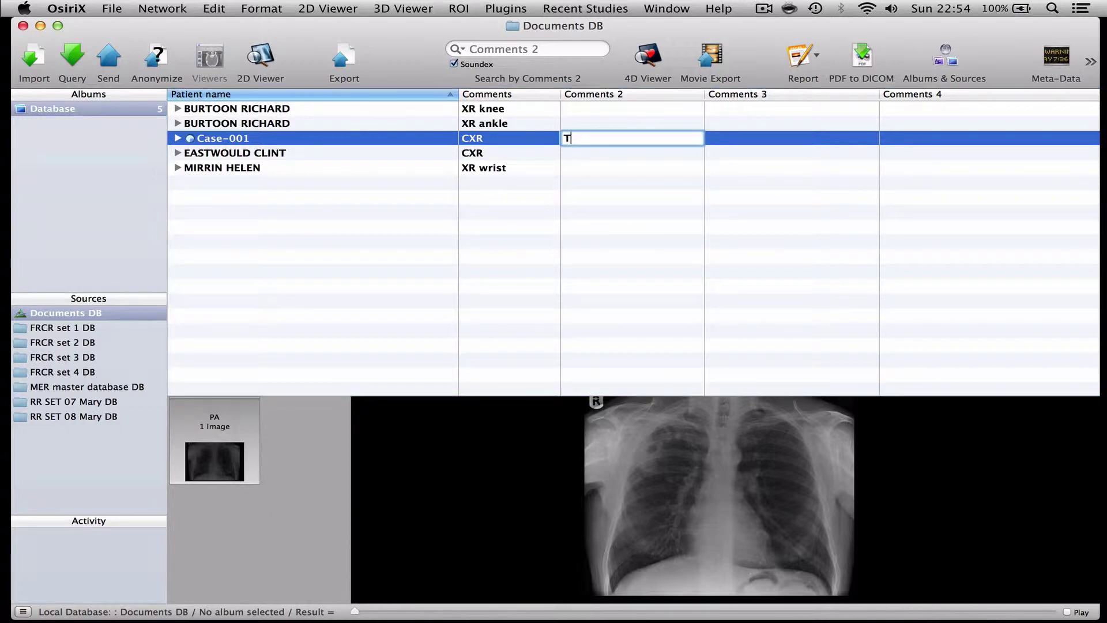
type("B")
left_click(300, 107)
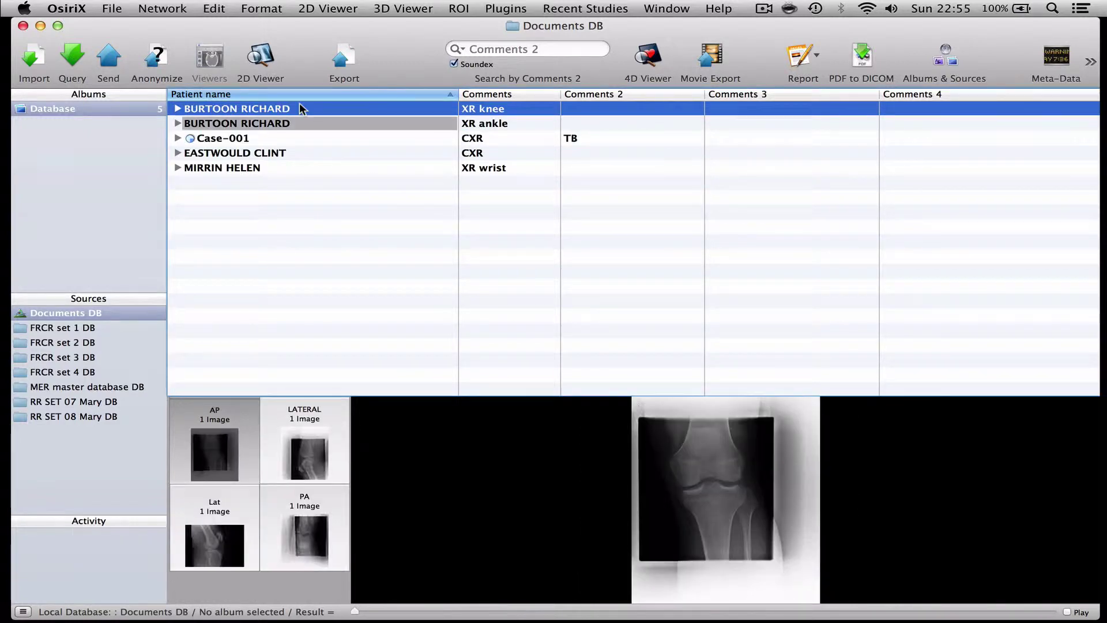
left_click(297, 123, "shift")
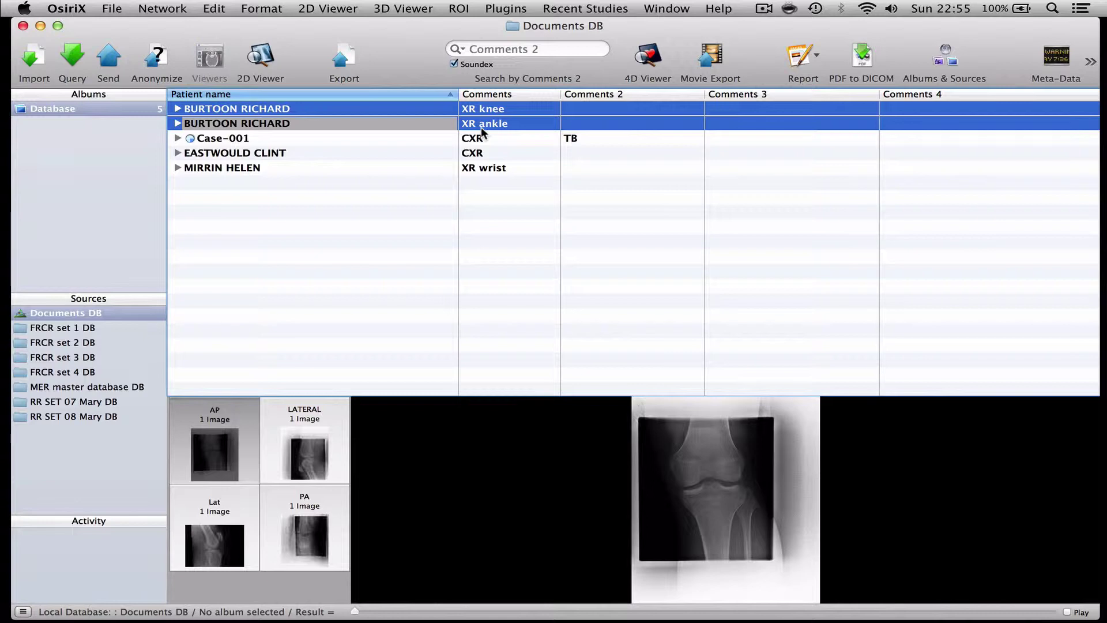
Step: Anonymise both studies with PatientID, PatientsName and StudyInstanceUID changed to Case-002
left_click(161, 63)
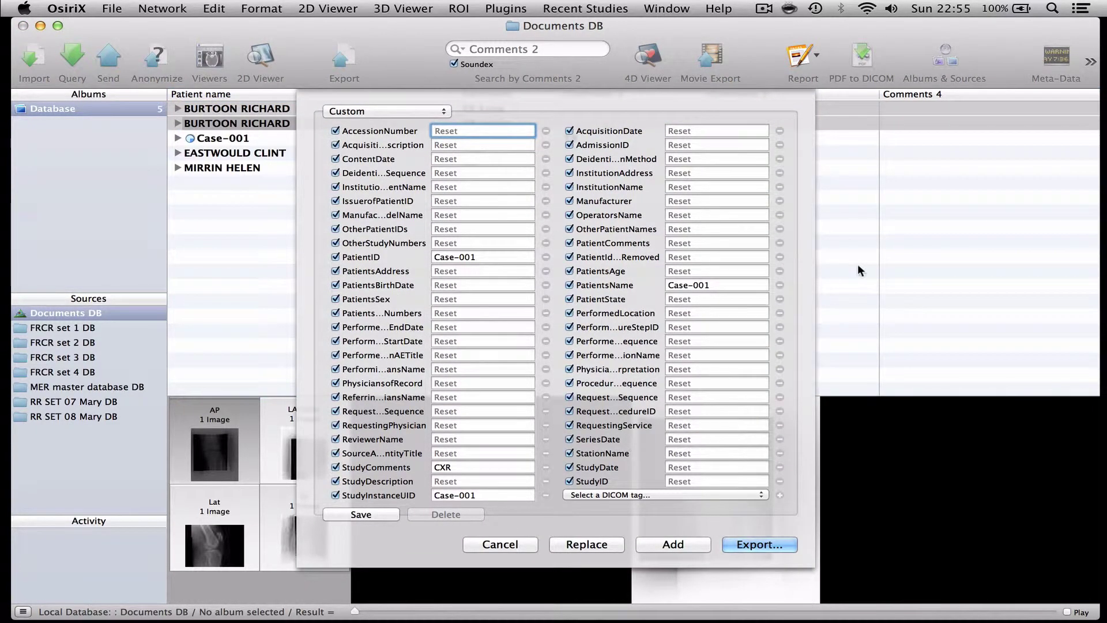
left_click_drag(815, 262, 1004, 258)
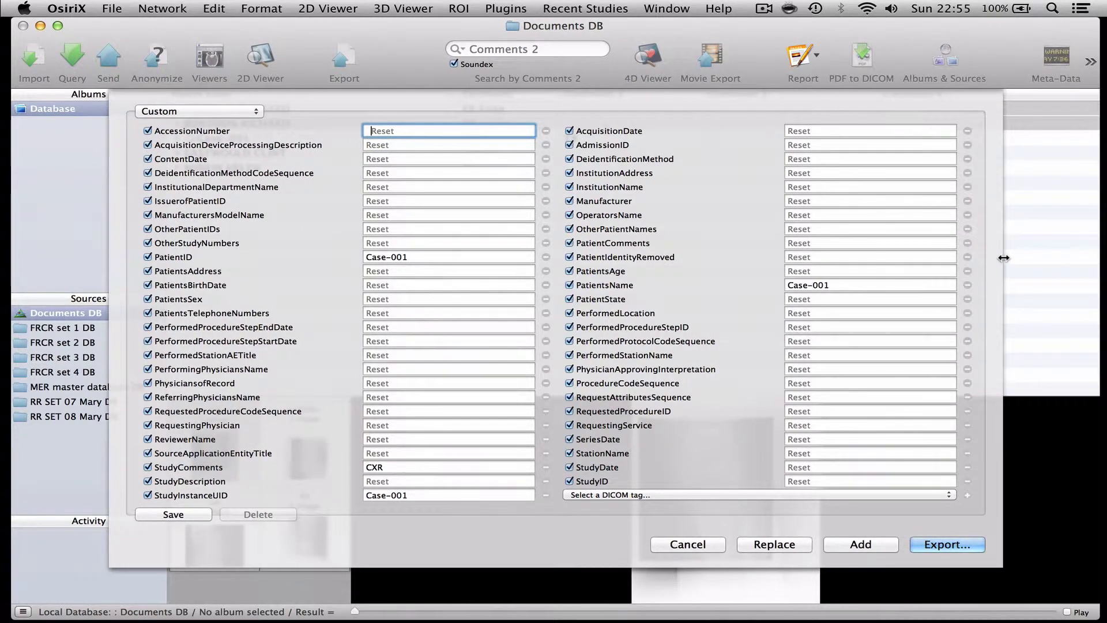
left_click(406, 257)
key("BackSpace")
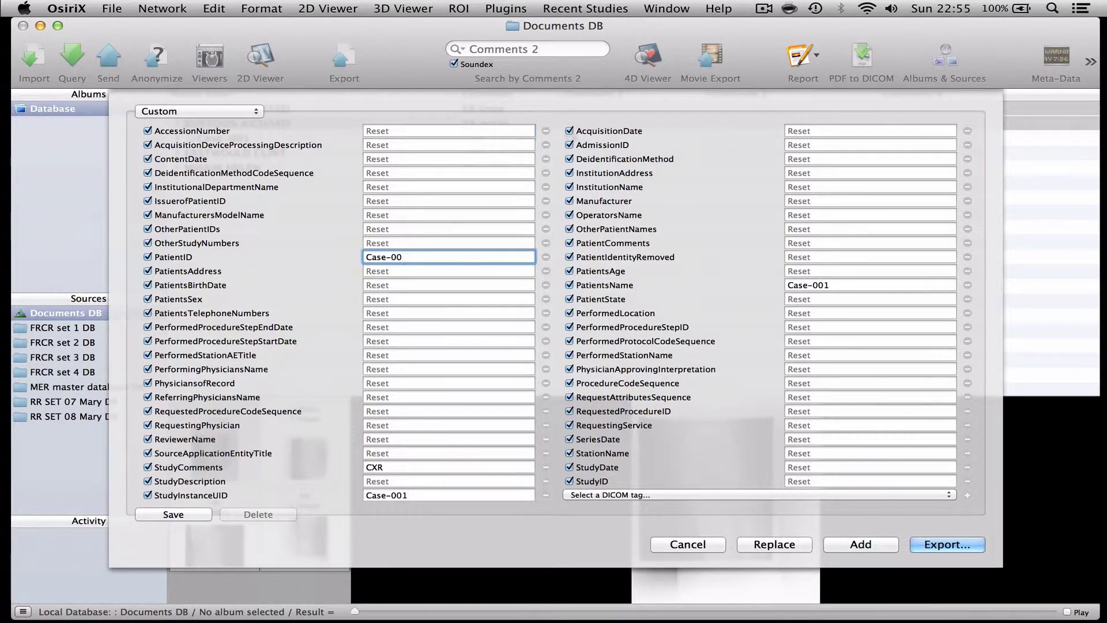
type("2")
left_click(822, 284)
key("BackSpace")
type("2")
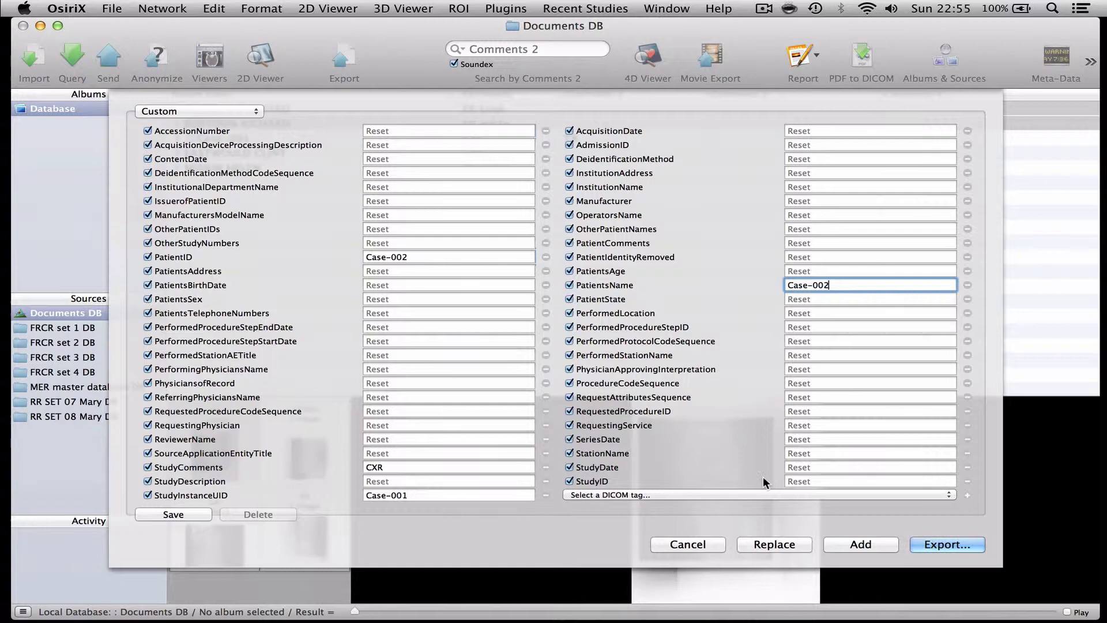
left_click(407, 495)
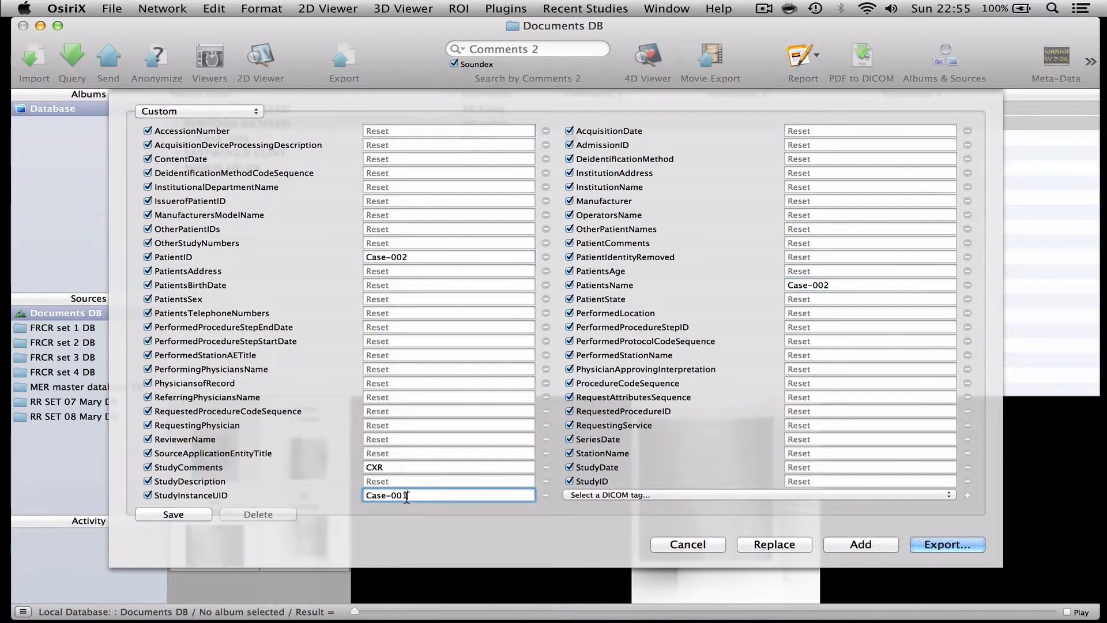
key("BackSpace")
type("2")
Step: Replace the study comment CXR with 'XR knee and ankle'
left_click(386, 469)
double_click(386, 468)
type("X")
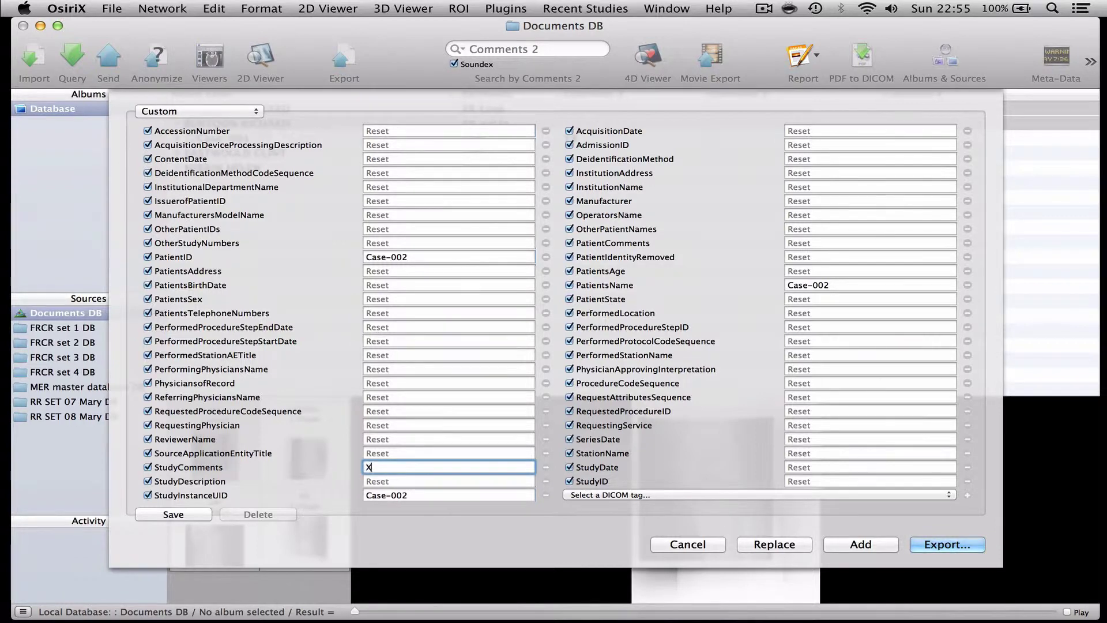
type("R knee and ankle")
Step: Add Case-002, give it Comments 2 'ankle #', and select the original knee and ankle studies
left_click(836, 543)
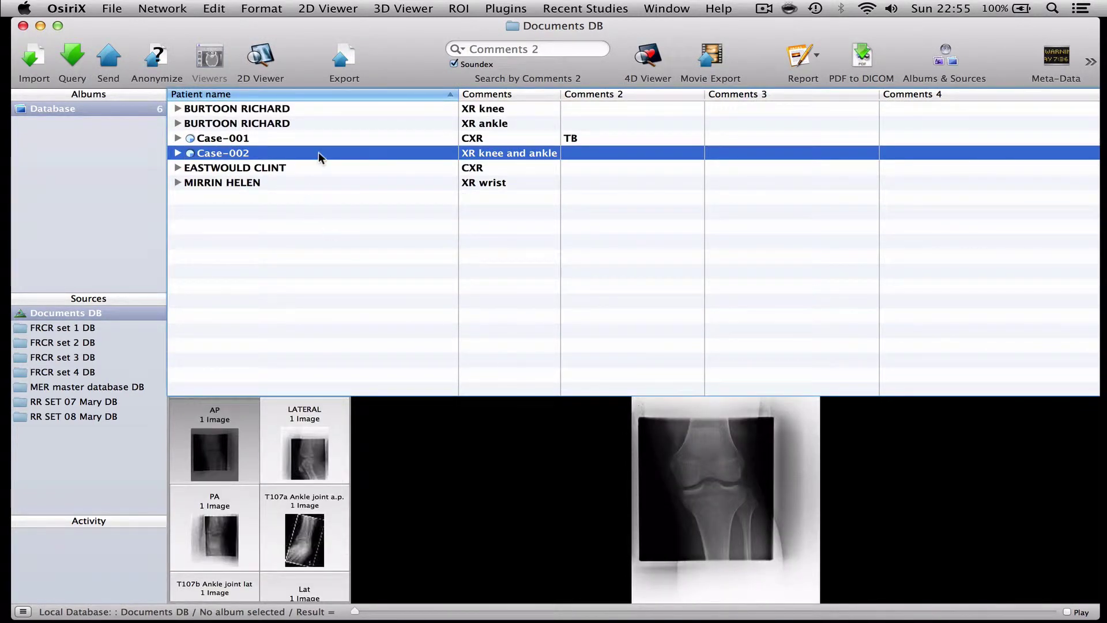
left_click(573, 152)
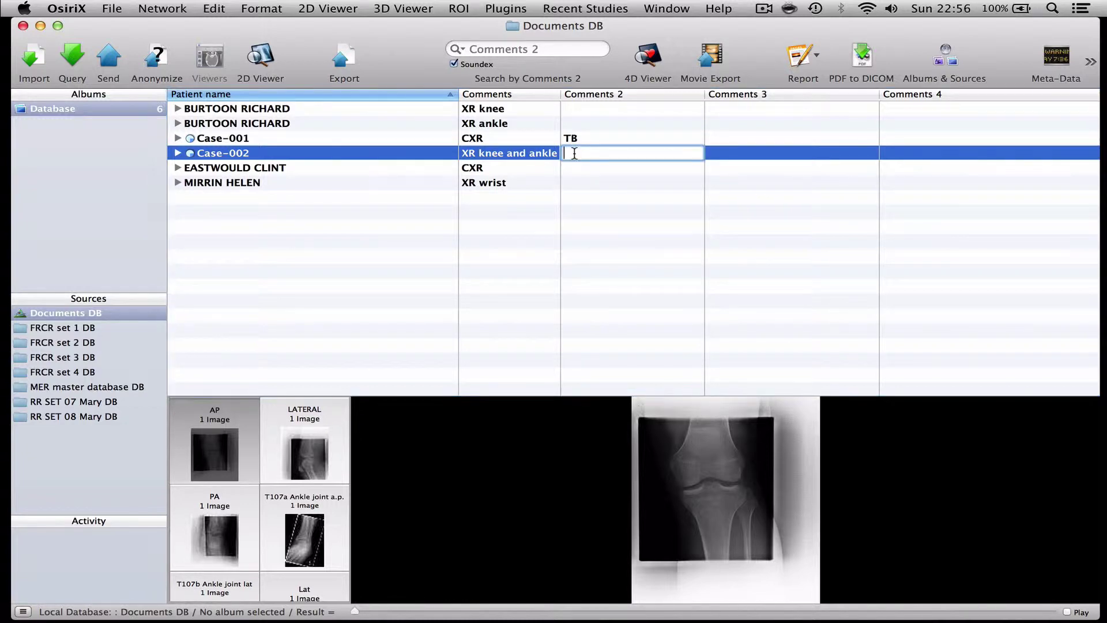
type("ankle #")
left_click(603, 187)
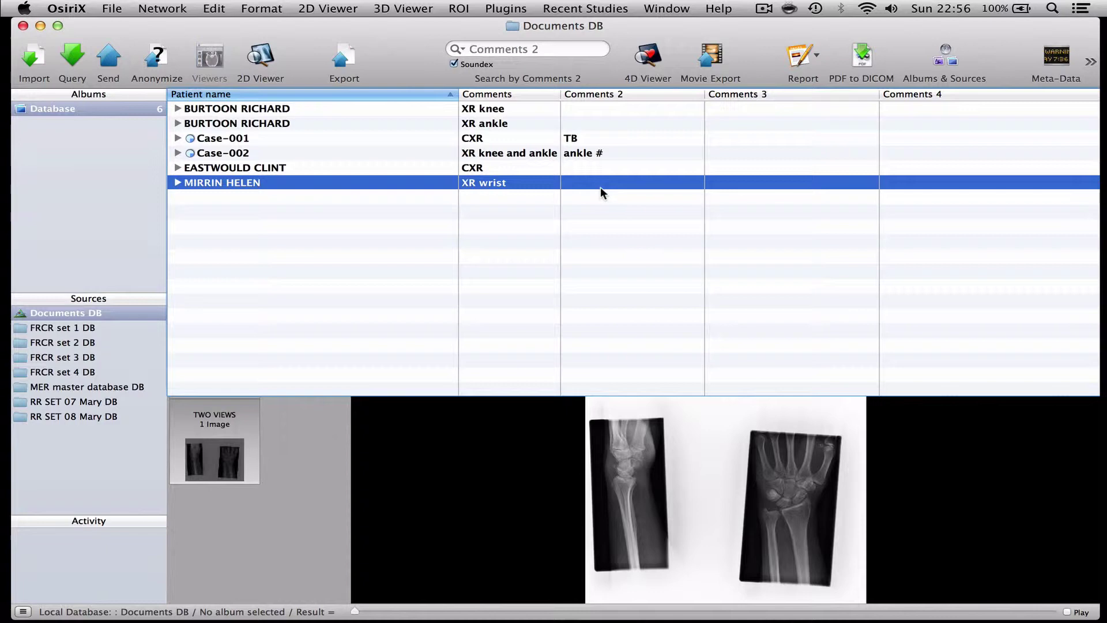
left_click(316, 106)
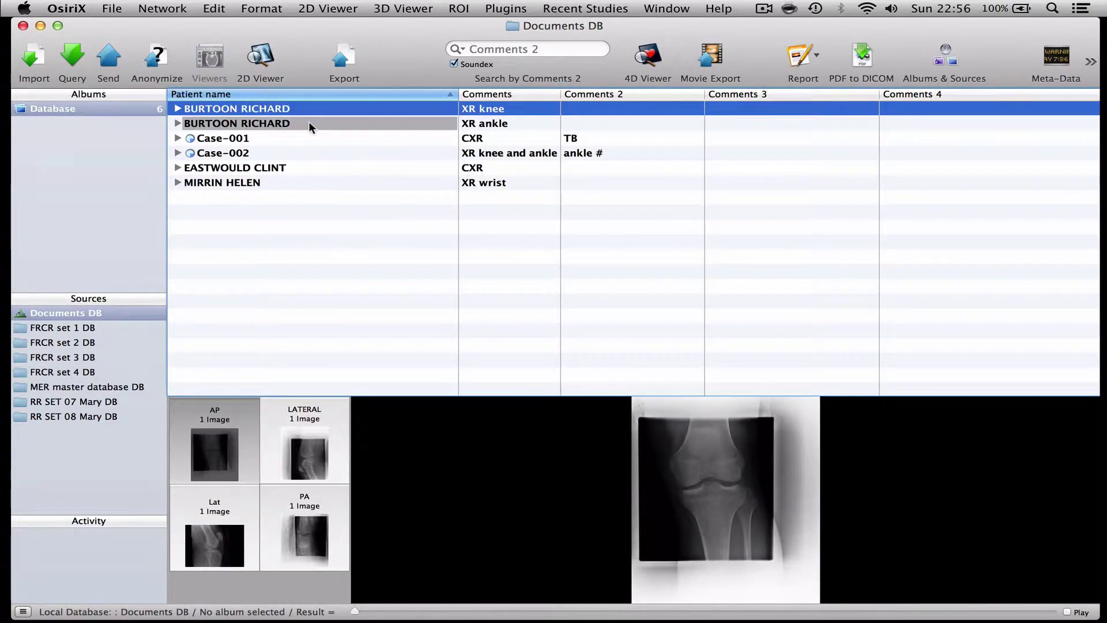
left_click(310, 123, "shift")
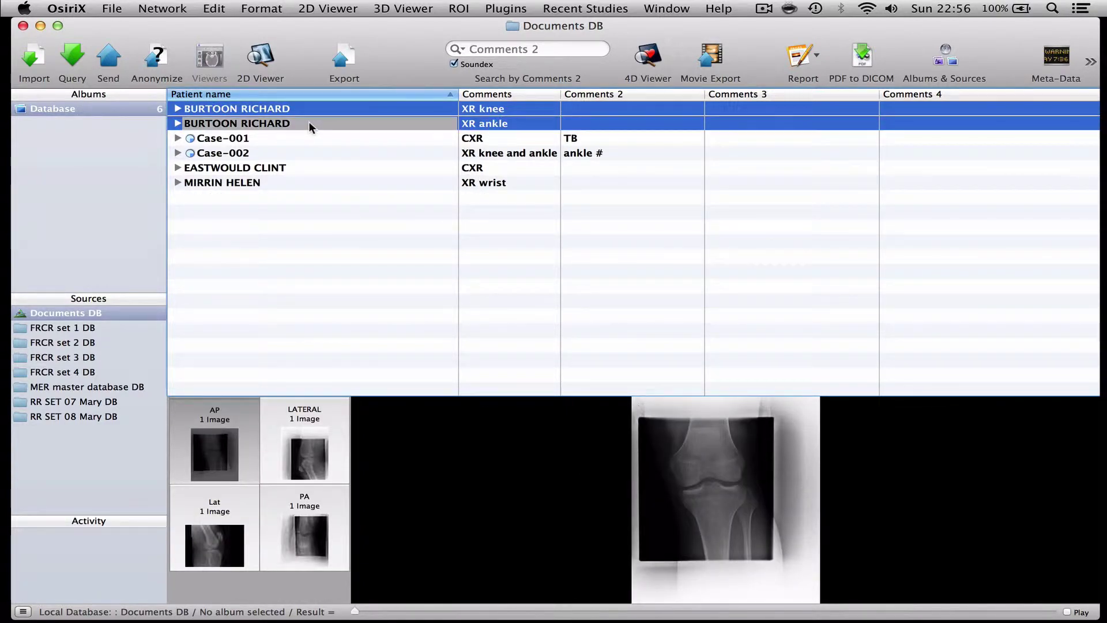
Step: Delete the original knee and ankle studies via Delete Selected Lines
right_click(309, 122)
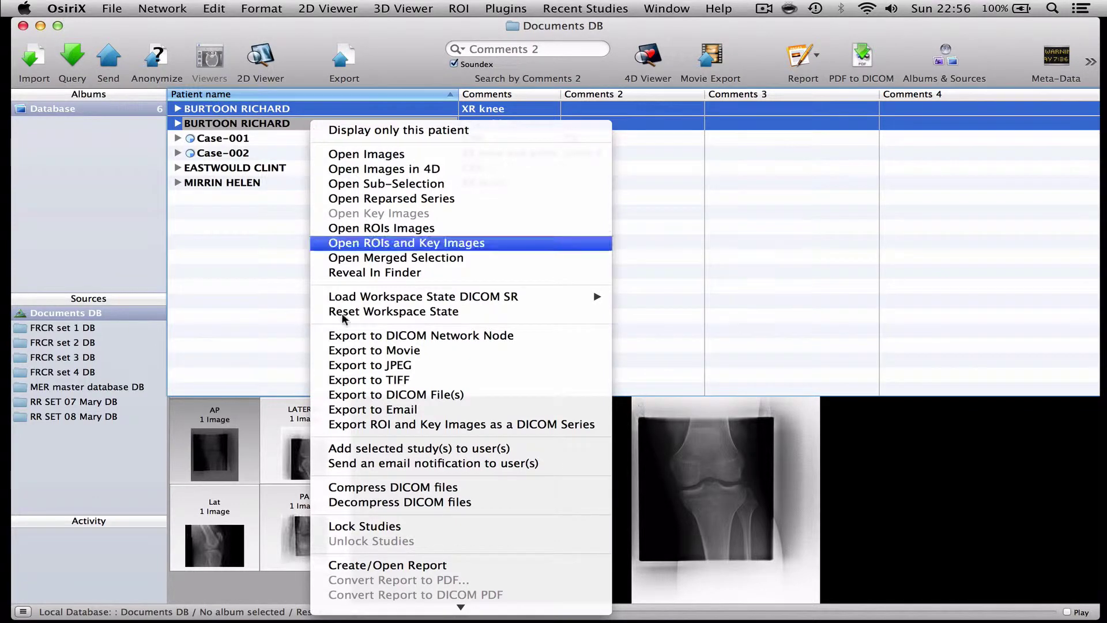
scroll(387, 483, "down", 5)
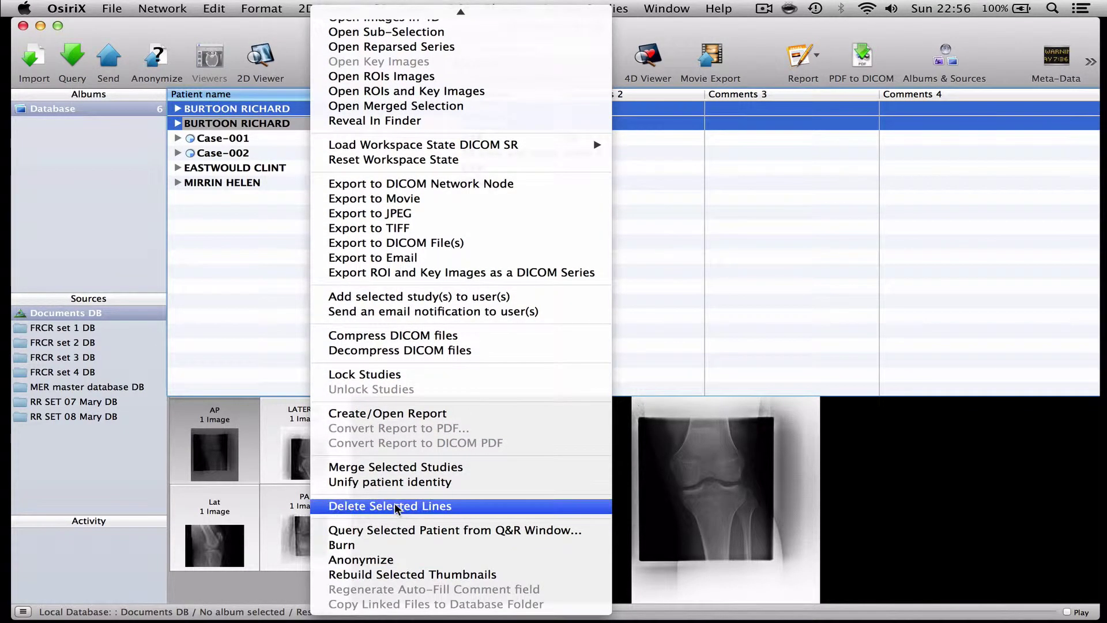
left_click(394, 506)
left_click(700, 230)
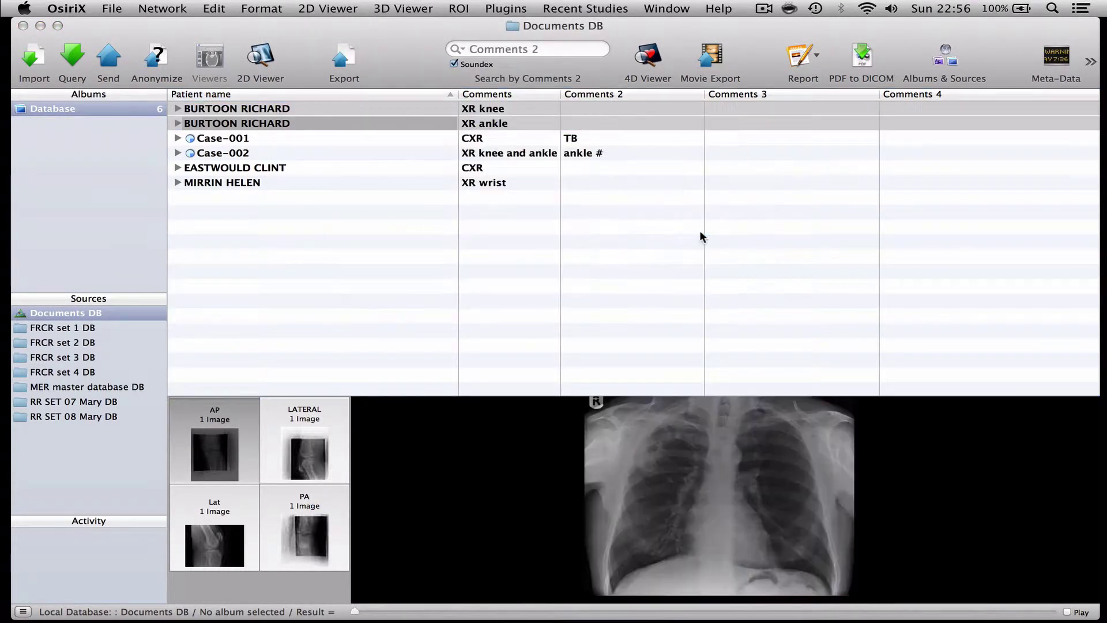
Step: Delete the original chest X-ray study as well
left_click(436, 138)
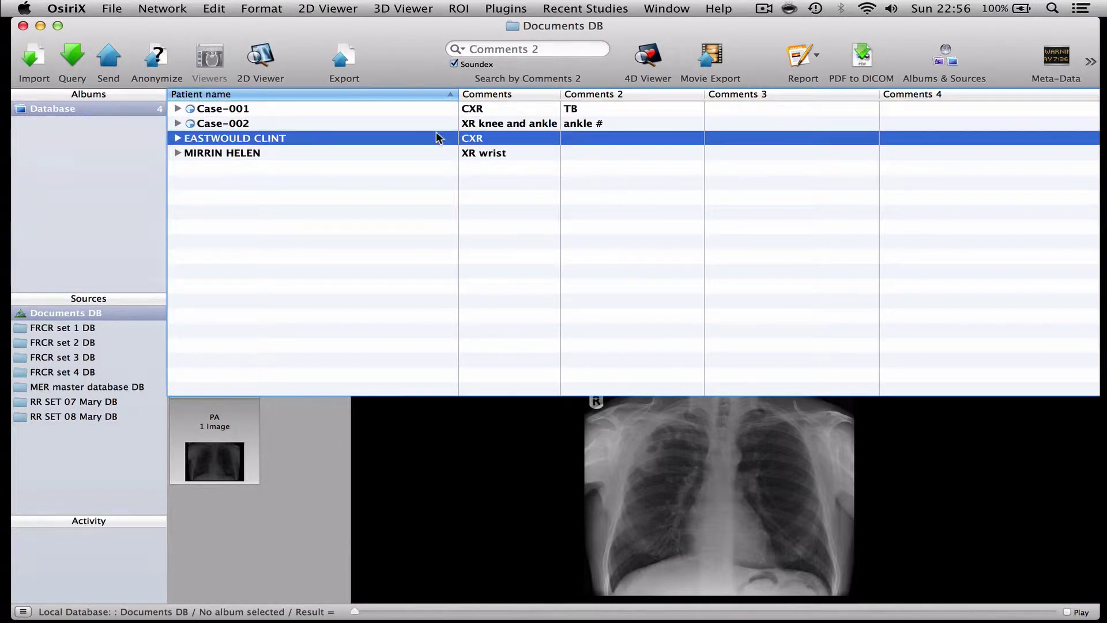
right_click(436, 138)
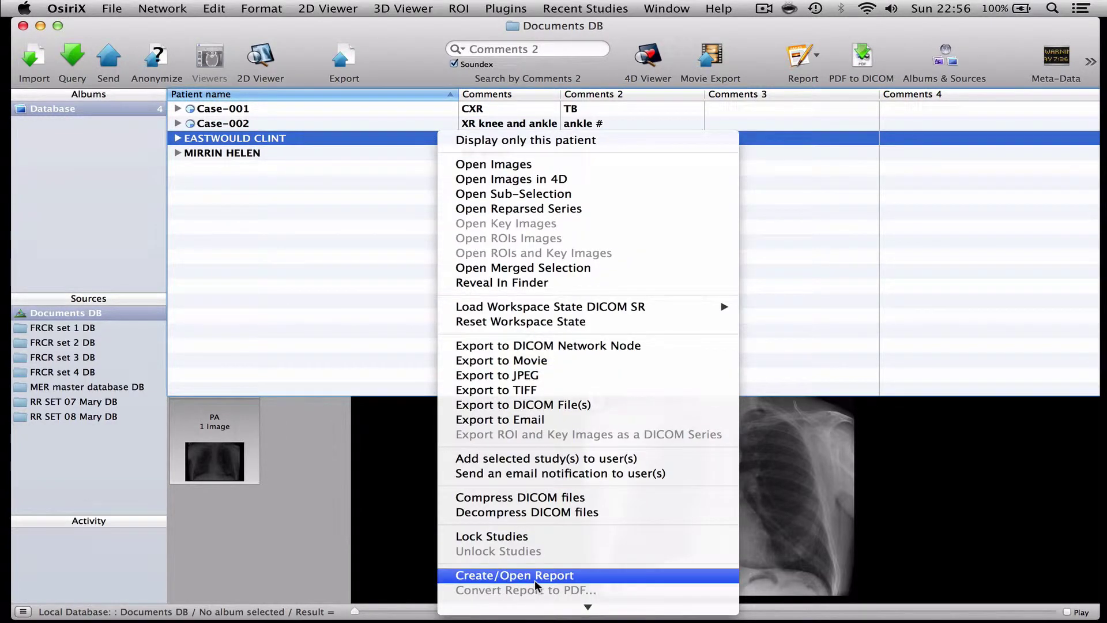
scroll(534, 580, "down", 4)
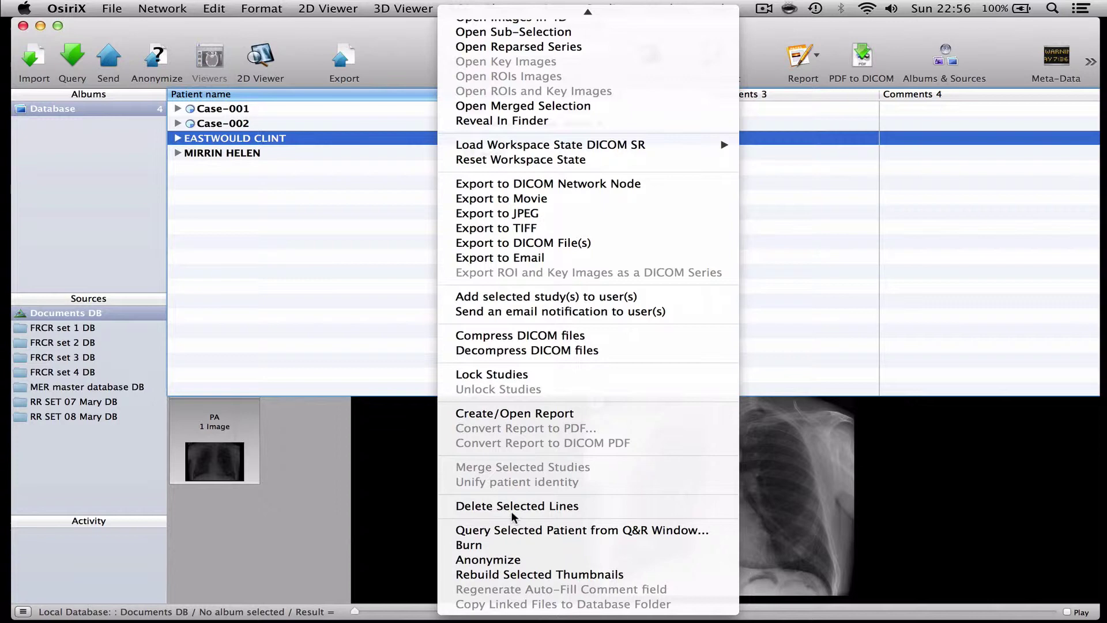
left_click(510, 507)
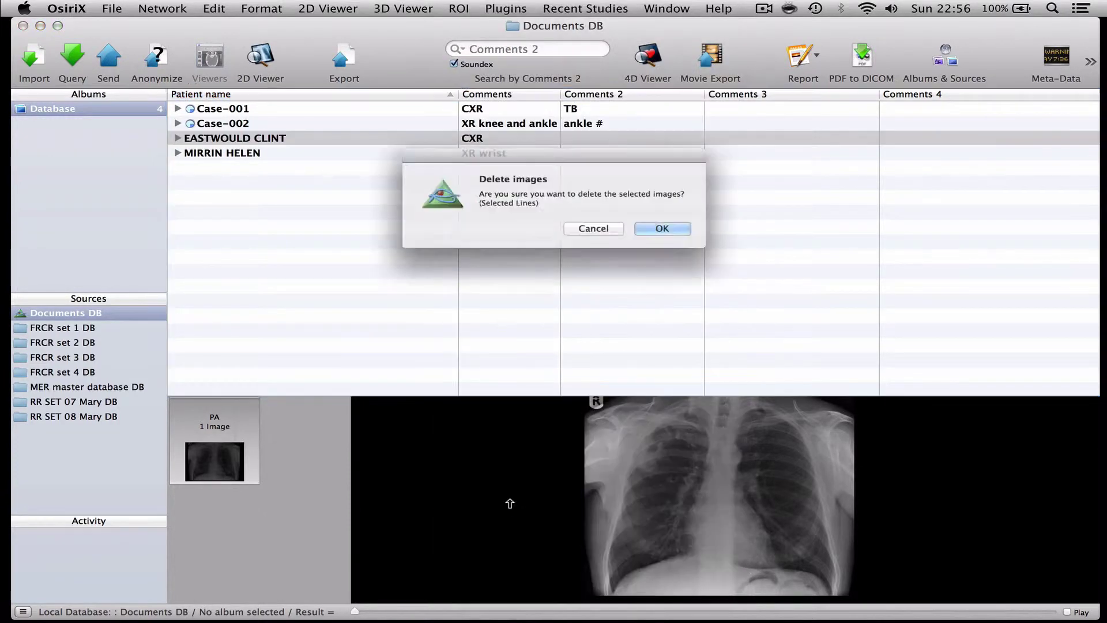
left_click(677, 236)
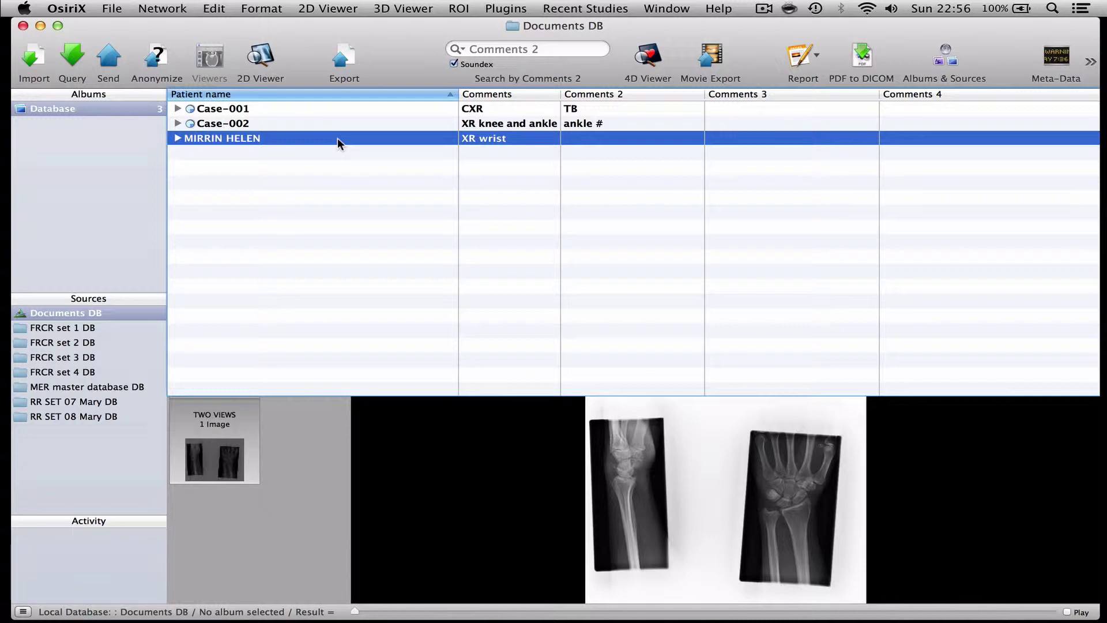
Step: Anonymise the wrist study with PatientID, PatientsName and StudyInstanceUID set to Case-003
left_click(159, 55)
left_click(480, 257)
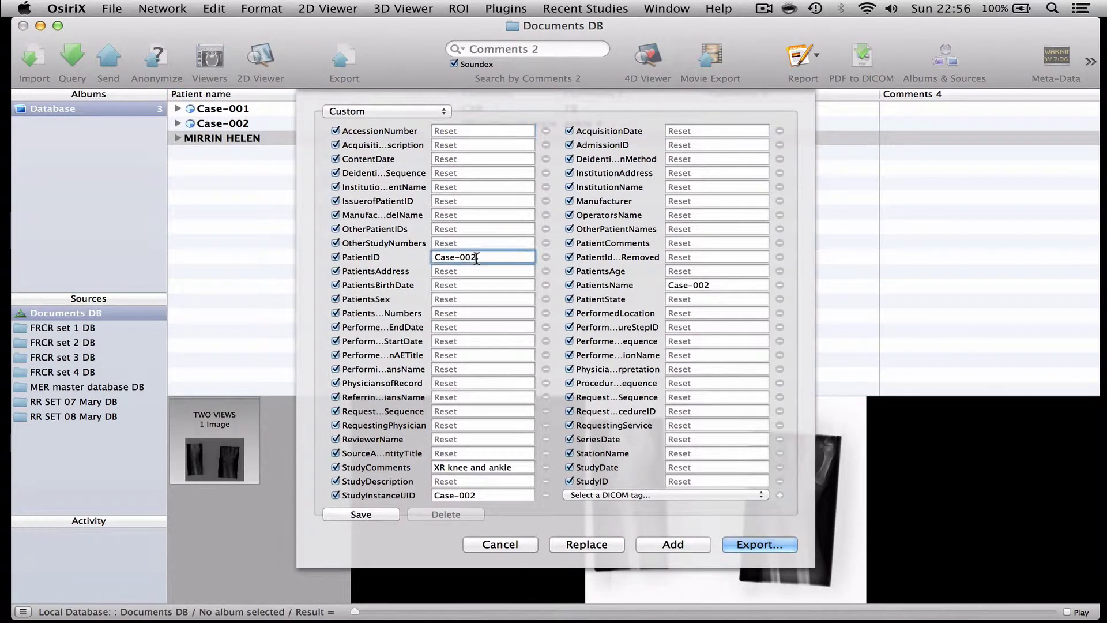
key("BackSpace")
type("3")
left_click(709, 284)
key("BackSpace")
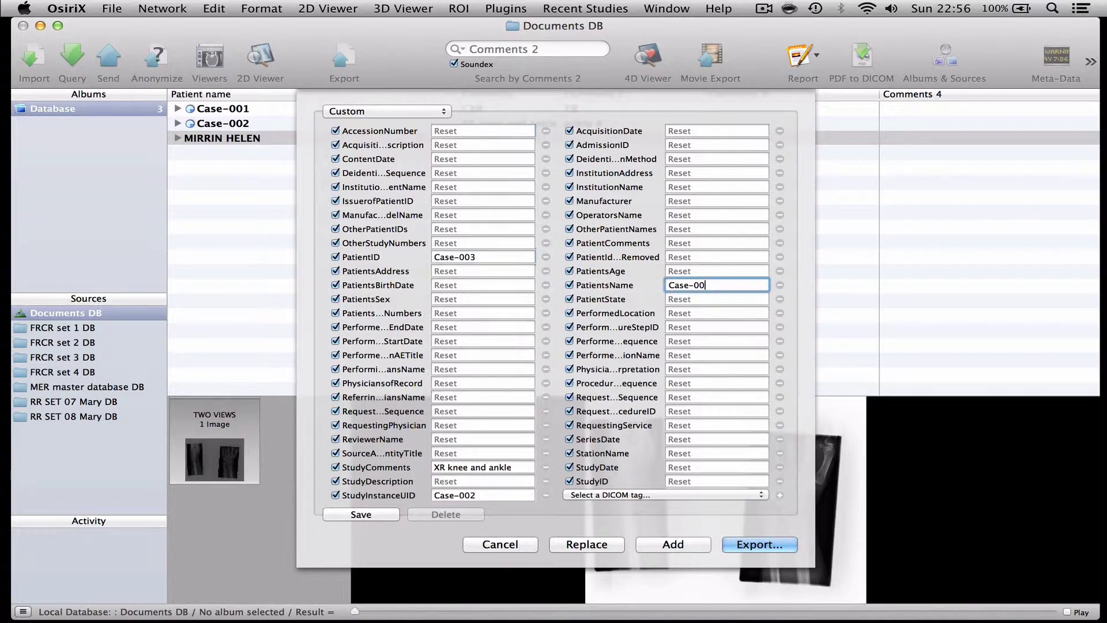
type("3")
left_click(479, 495)
key("BackSpace")
type("3")
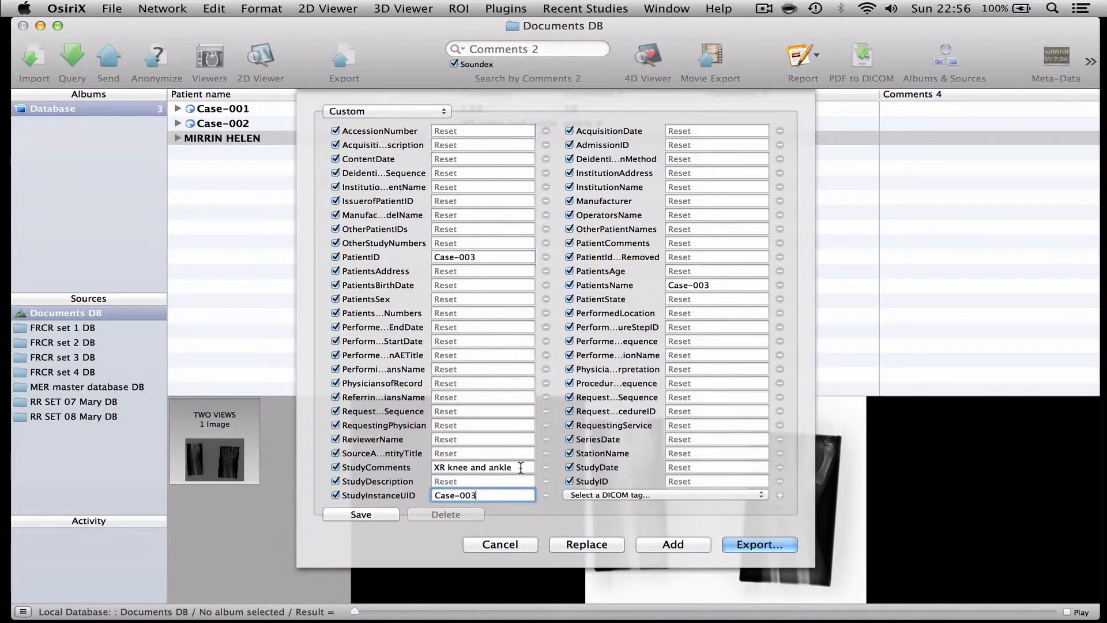
Step: Change the study comment to 'XR wrist' and add the Case-003 copy to the database
left_click(490, 467)
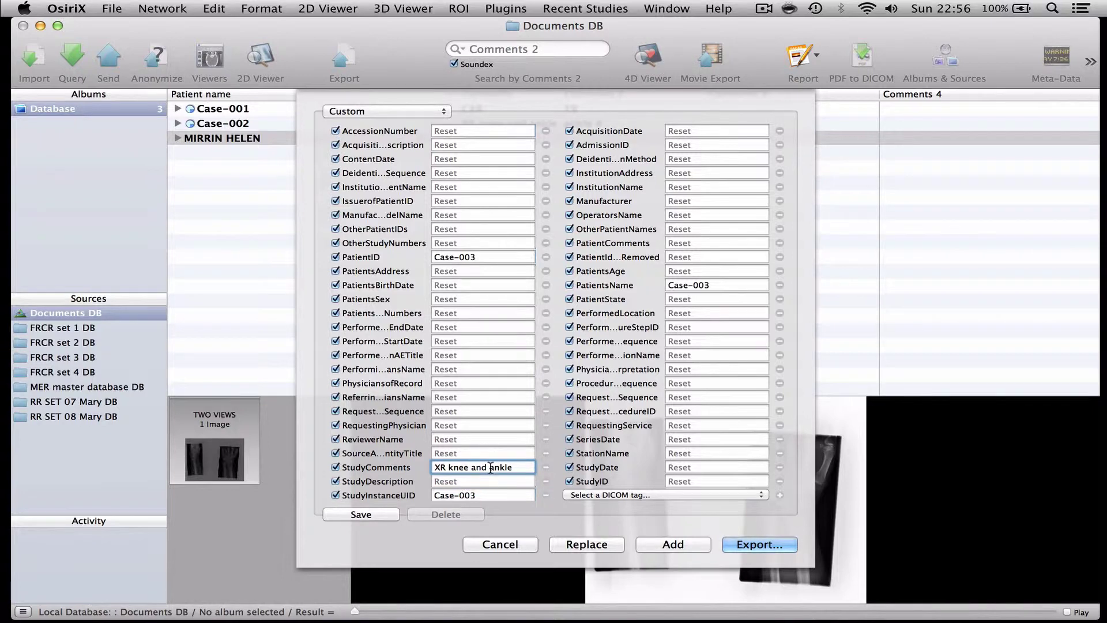
key("Right")
key("Right")
key("Delete")
key("Delete")
key("Delete")
key("BackSpace")
key("BackSpace")
key("BackSpace")
key("BackSpace")
key("BackSpace")
key("BackSpace")
key("BackSpace")
key("BackSpace")
key("BackSpace")
key("BackSpace")
key("BackSpace")
key("BackSpace")
type("wrist")
left_click(649, 541)
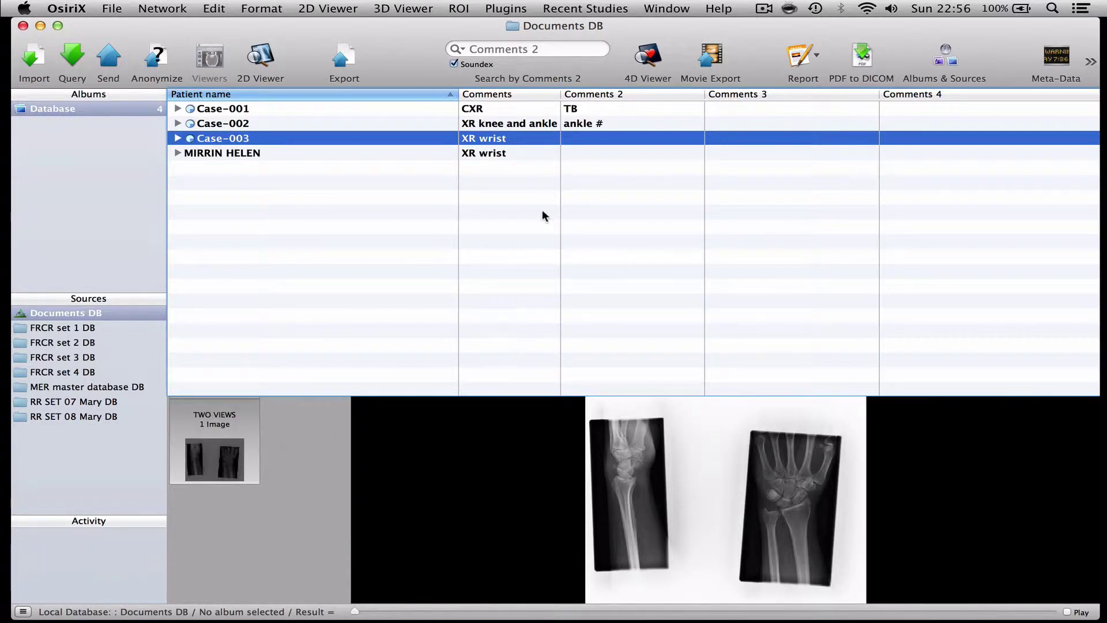
Step: Enter 'scaphoid #' as Case-003's Comments 2 diagnosis
double_click(590, 140)
type("s")
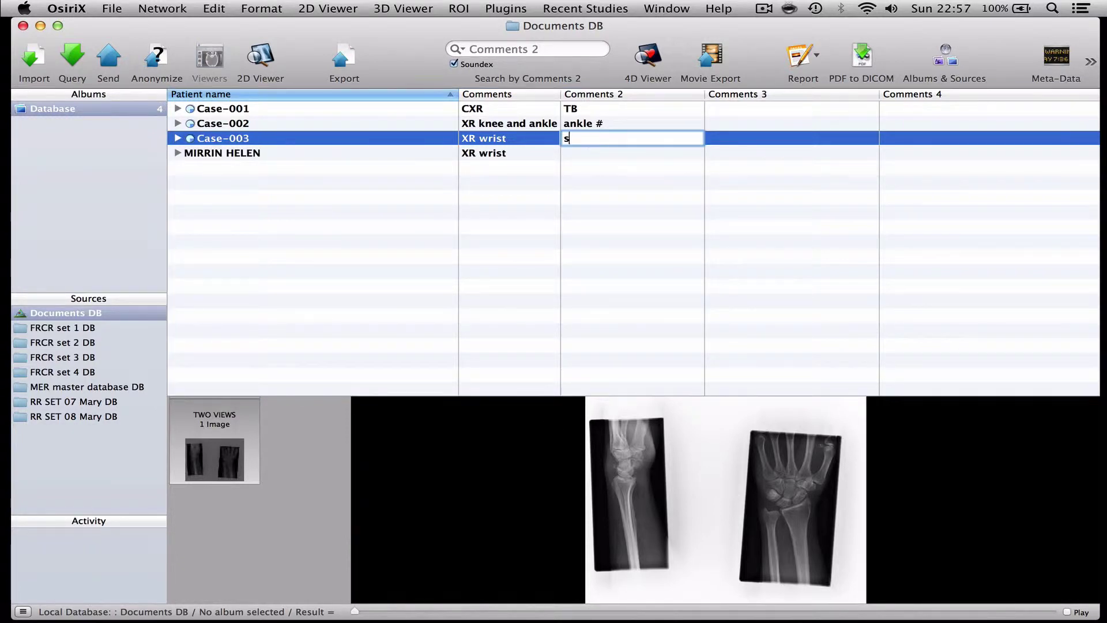
type("caphoid #")
left_click(476, 154)
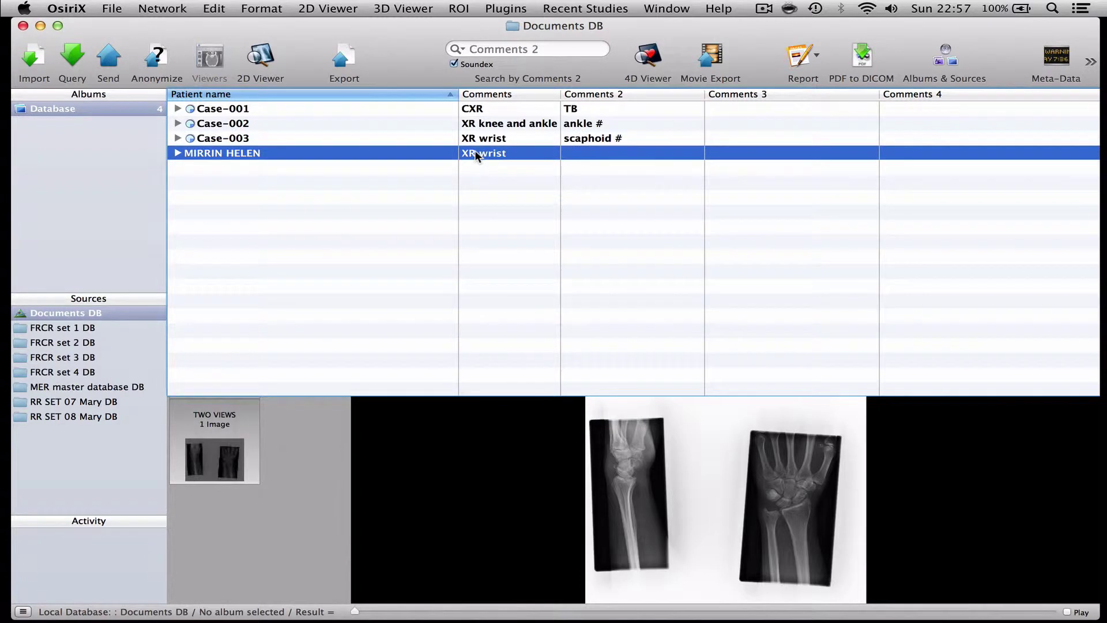
Step: Delete the original wrist study via Delete Selected Lines
right_click(476, 152)
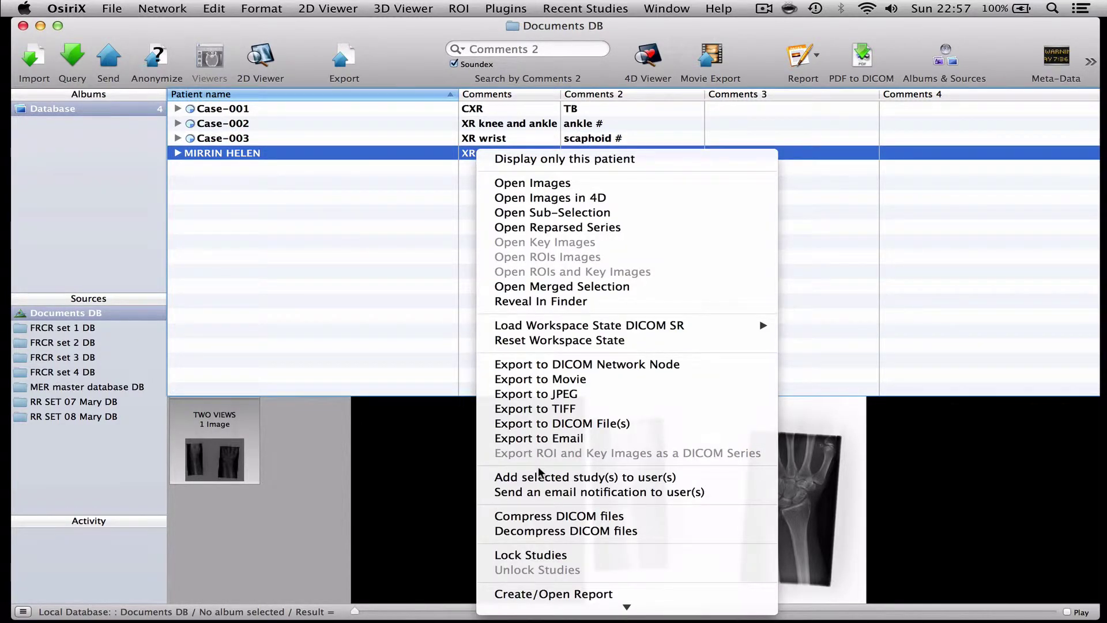
scroll(541, 473, "down", 5)
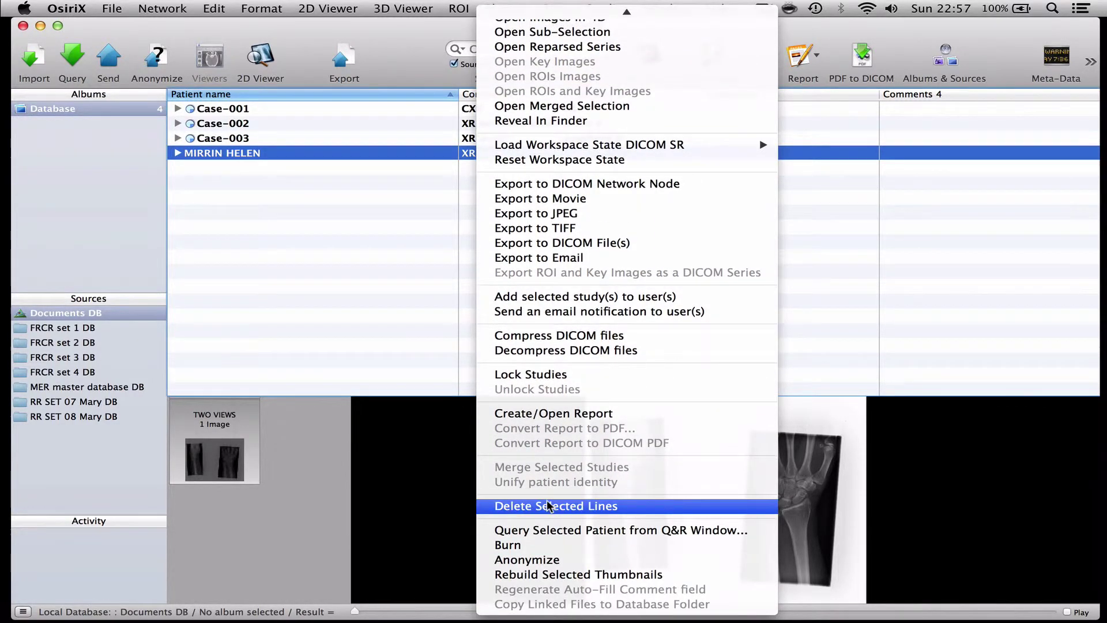
left_click(549, 506)
left_click(693, 235)
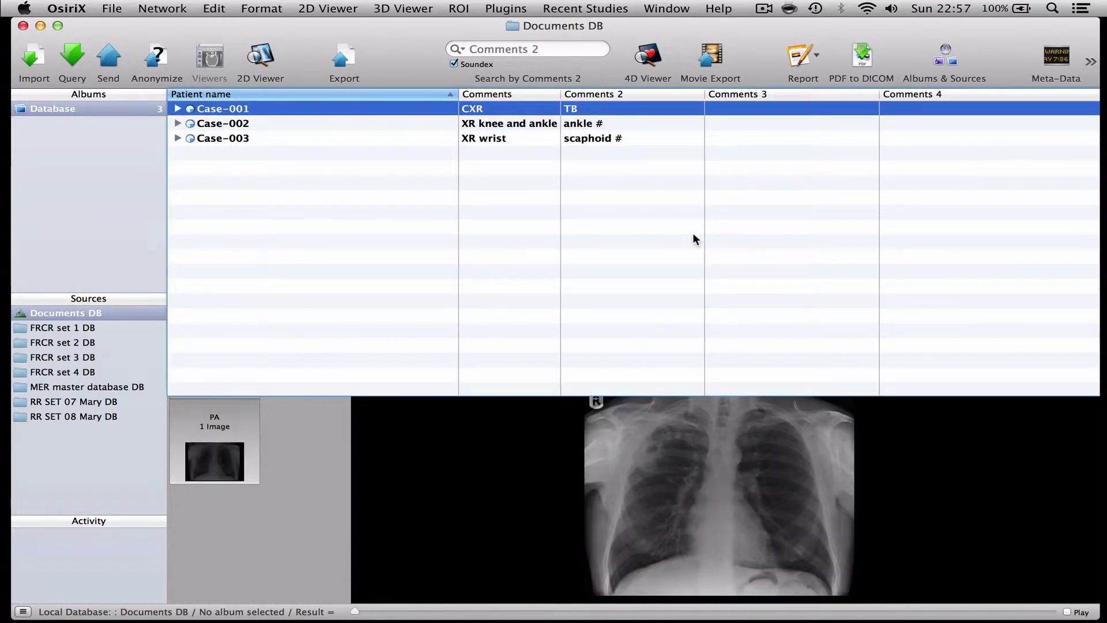
Step: Check the Case-002 and Case-003 images, then minimise the Documents DB window to reveal the desktop
left_click(385, 127)
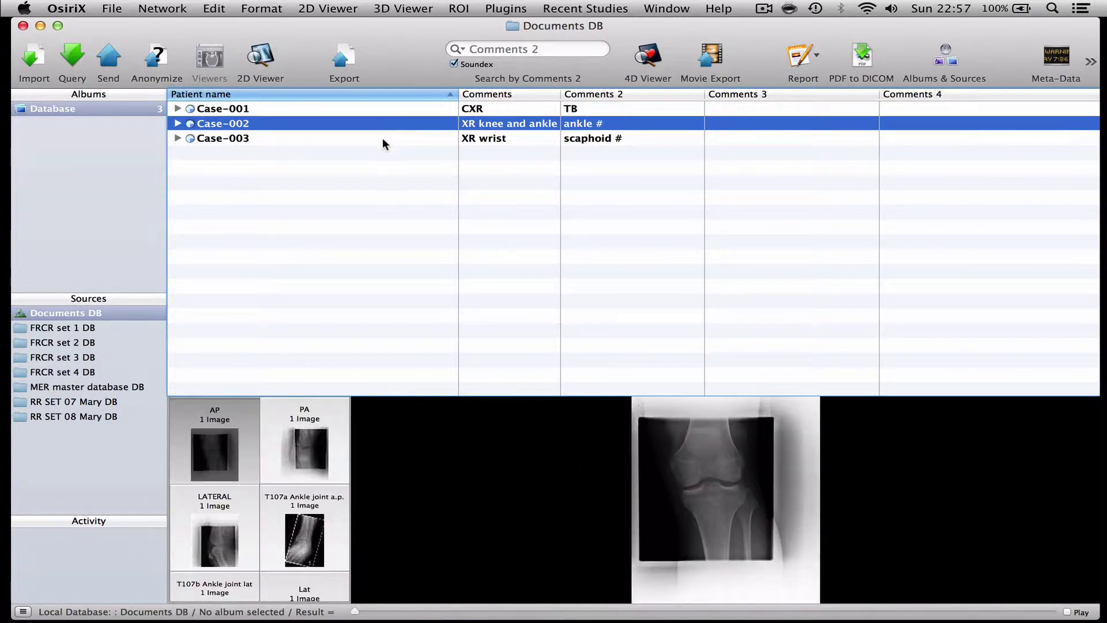
left_click(382, 139)
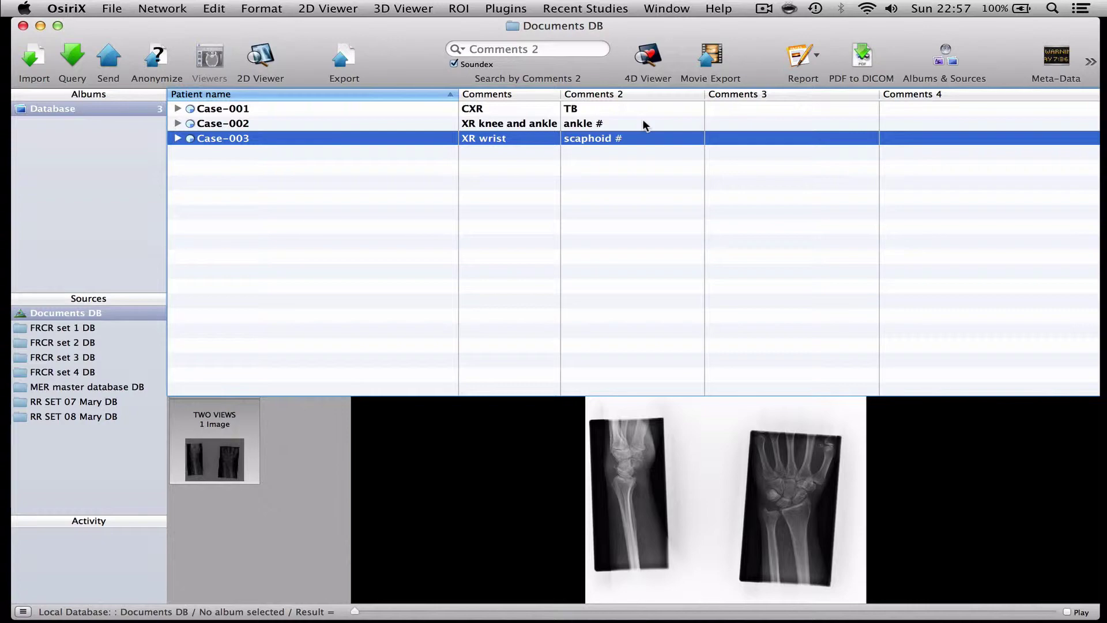
left_click(43, 25)
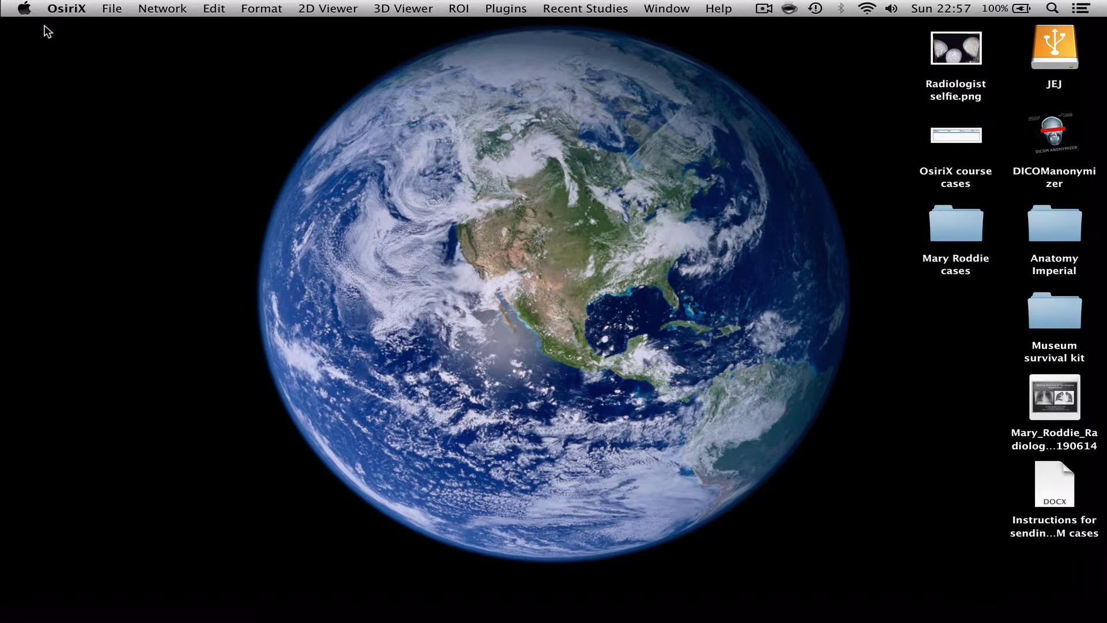
Step: Confirm the desktop cases folder is still empty, then return to OsiriX's Documents DB
double_click(976, 218)
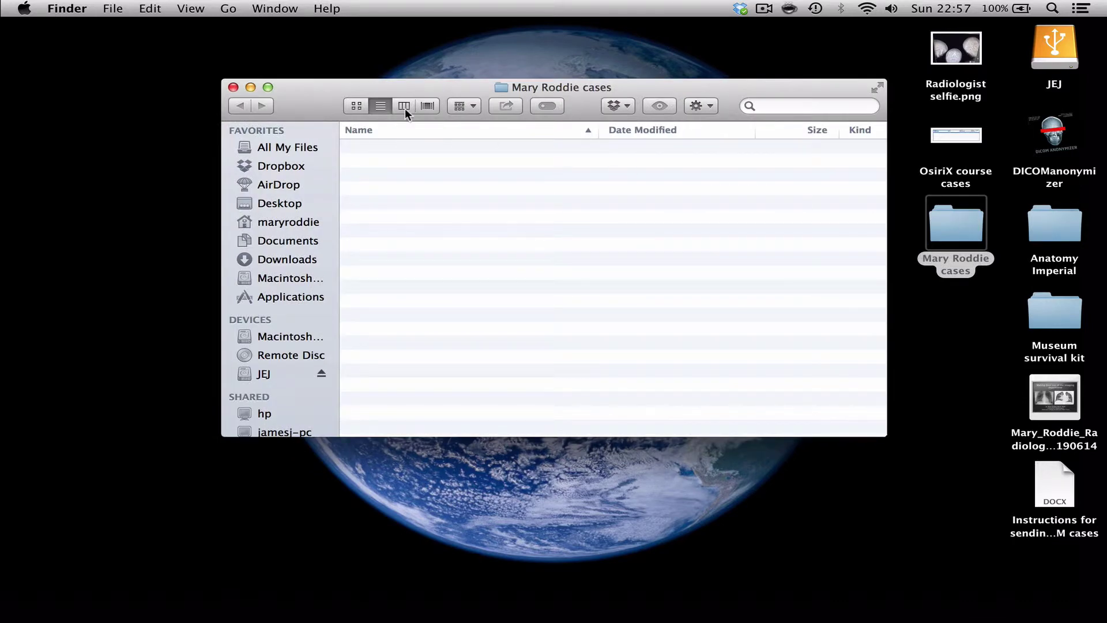
left_click(233, 87)
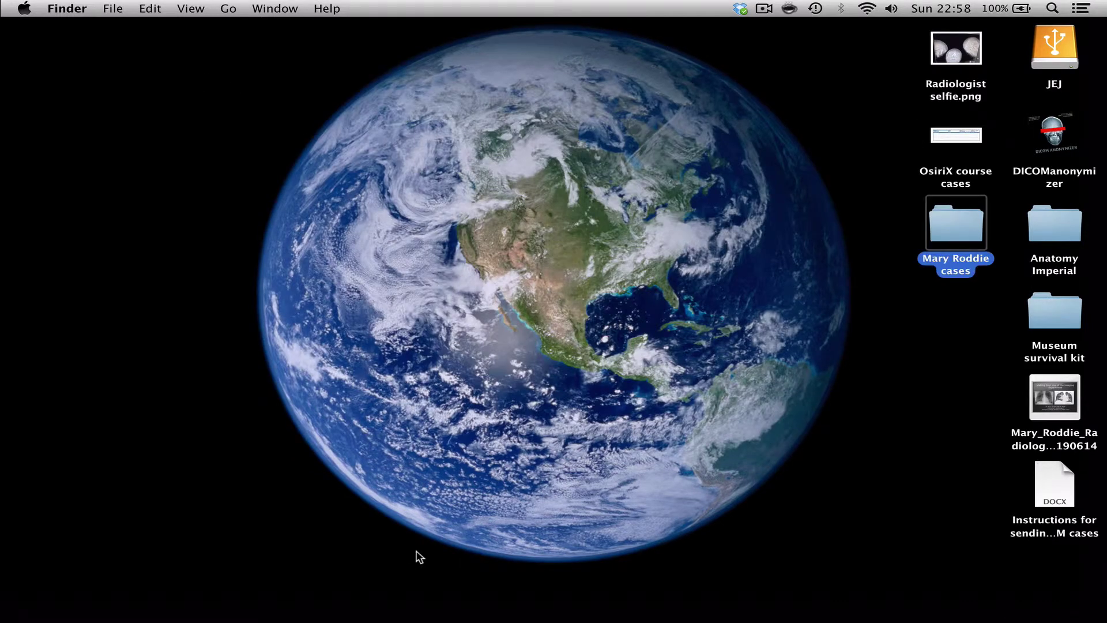
mouse_move(429, 617)
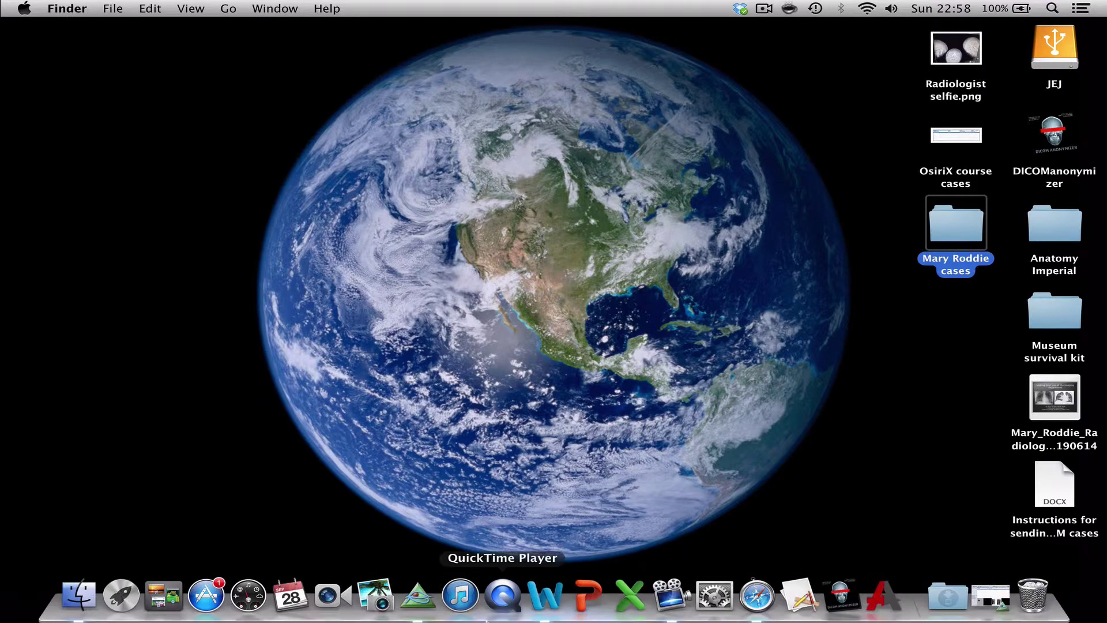
left_click(421, 597)
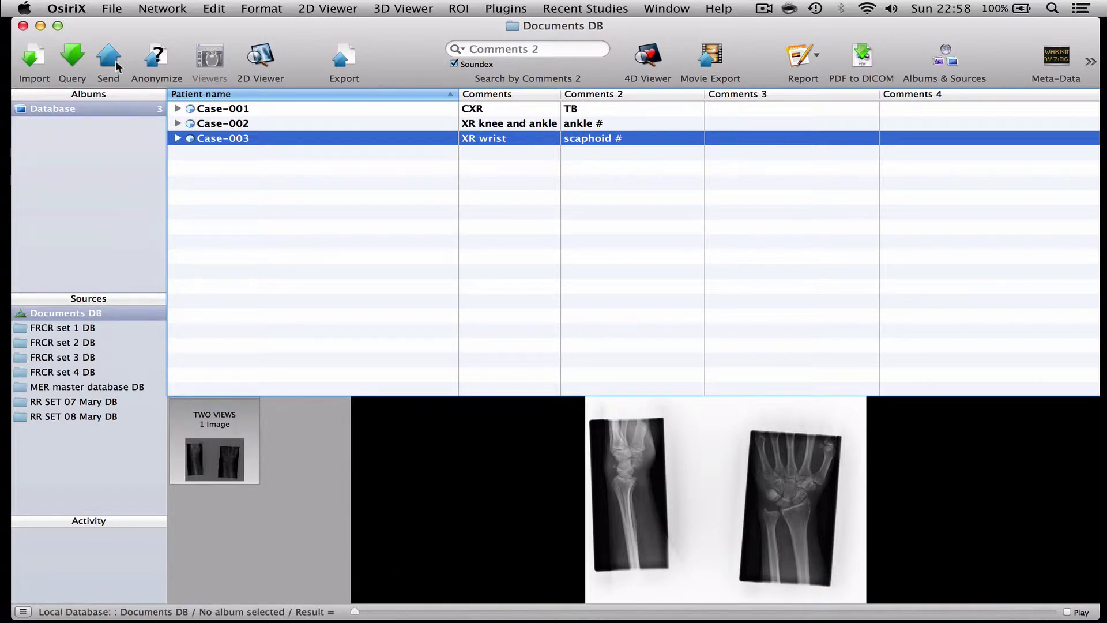
Step: Create a new empty OsiriX database folder inside the desktop cases folder
left_click(108, 9)
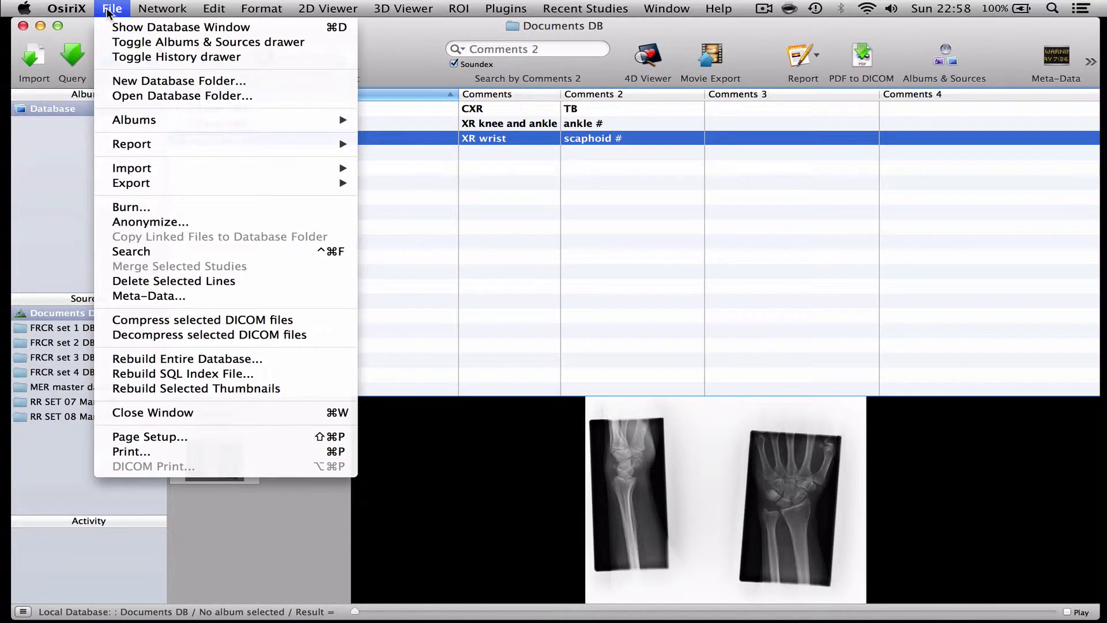
left_click(114, 82)
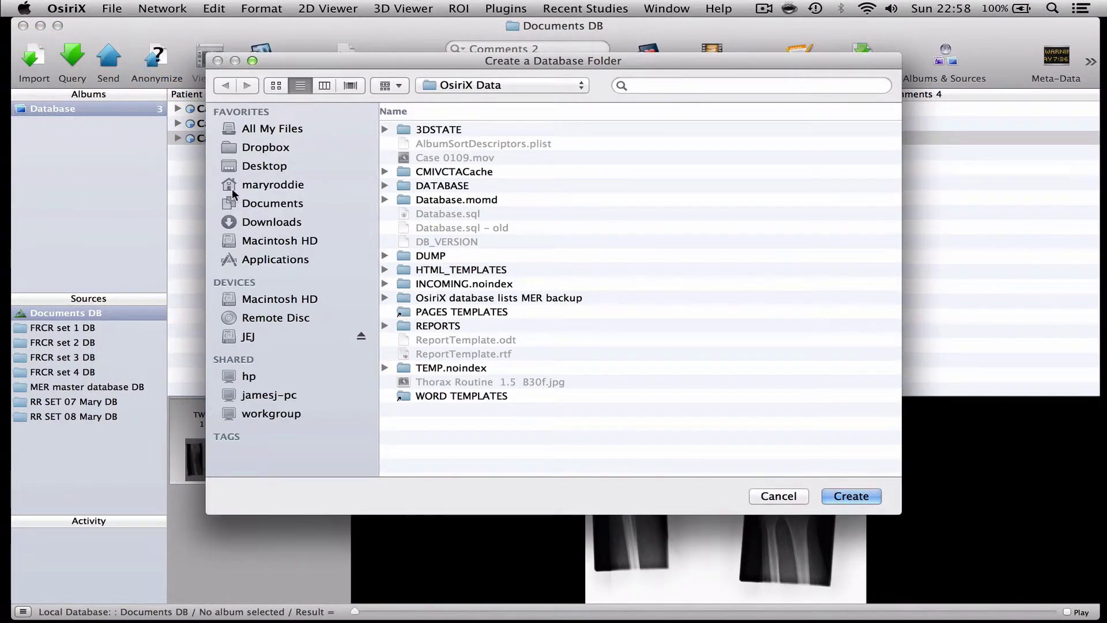
left_click(241, 168)
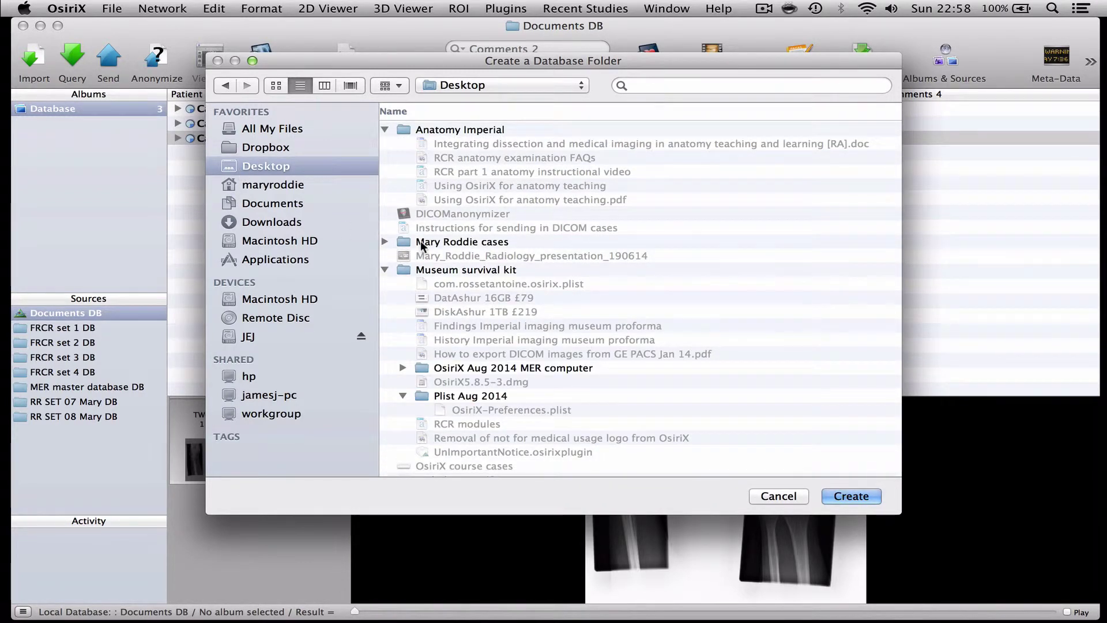
left_click(421, 242)
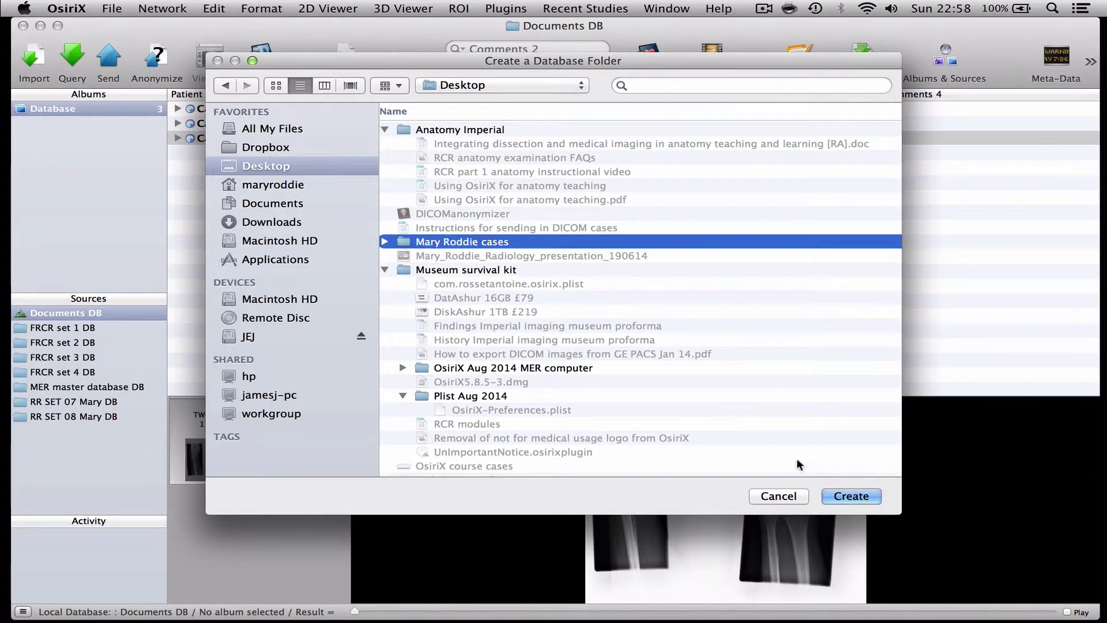
left_click(824, 494)
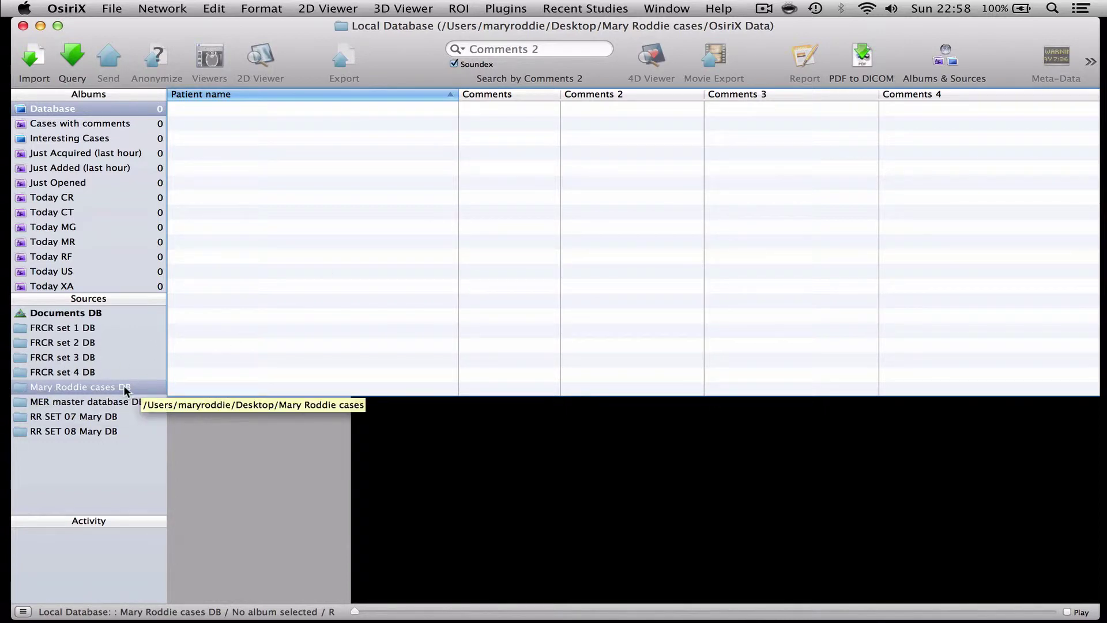
Step: Copy Case-001, Case-002 and Case-003 from Documents DB into the new cases database and view it
left_click(77, 313)
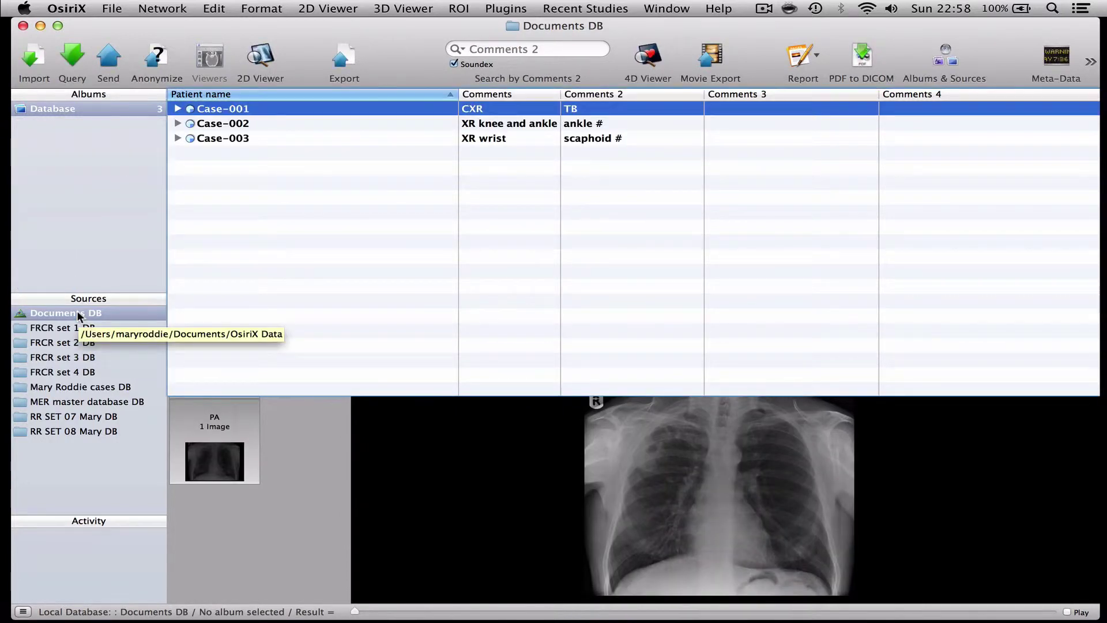
left_click(219, 140, "shift")
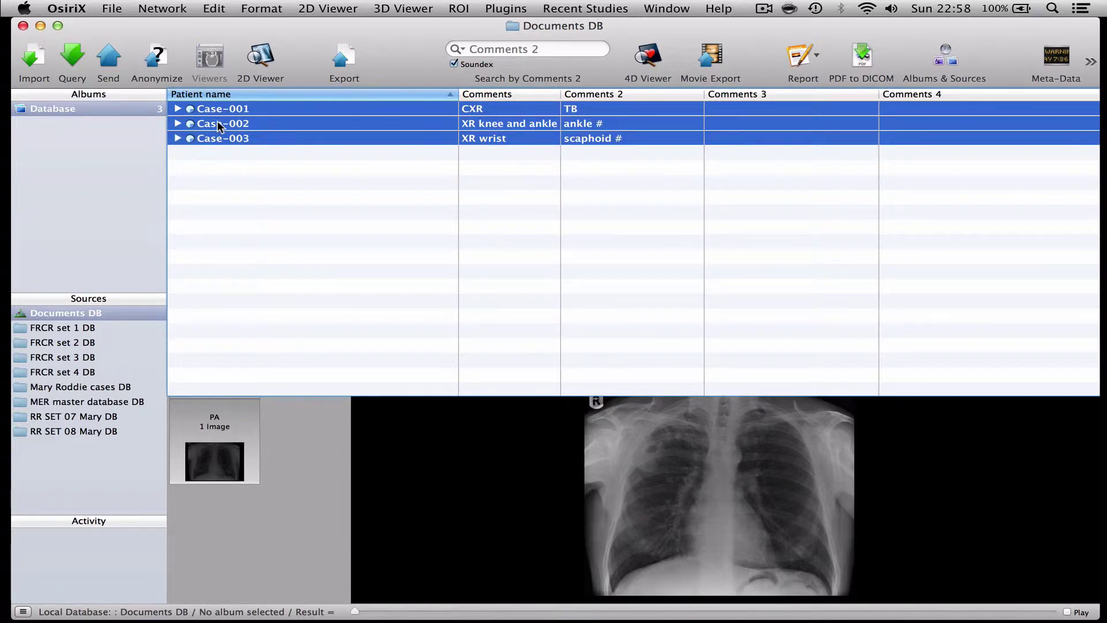
left_click_drag(154, 230, 92, 391)
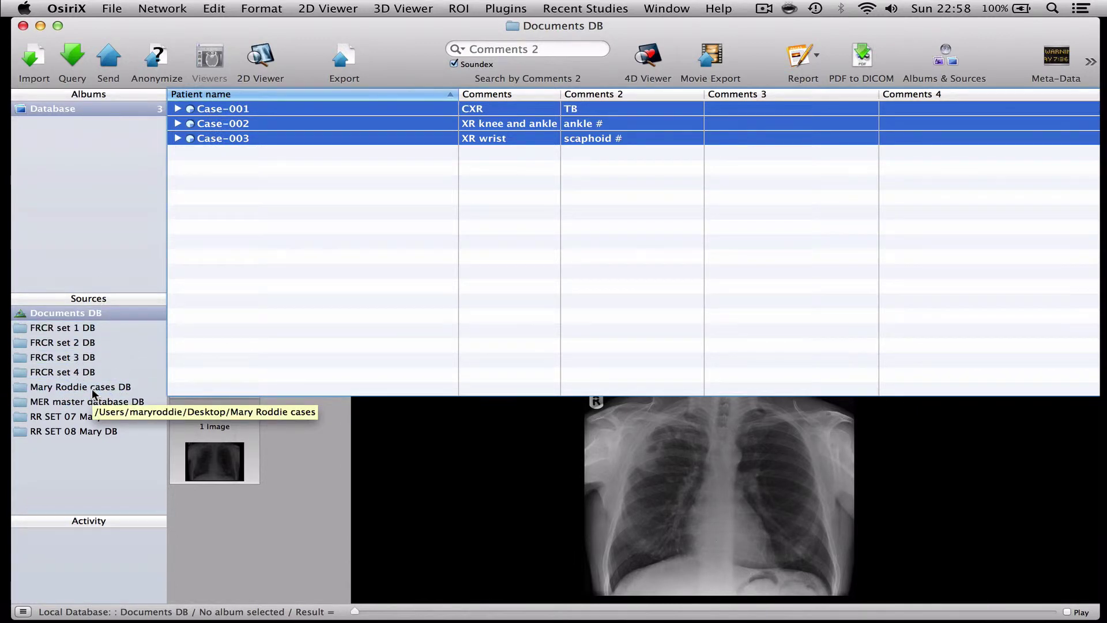
left_click(92, 389)
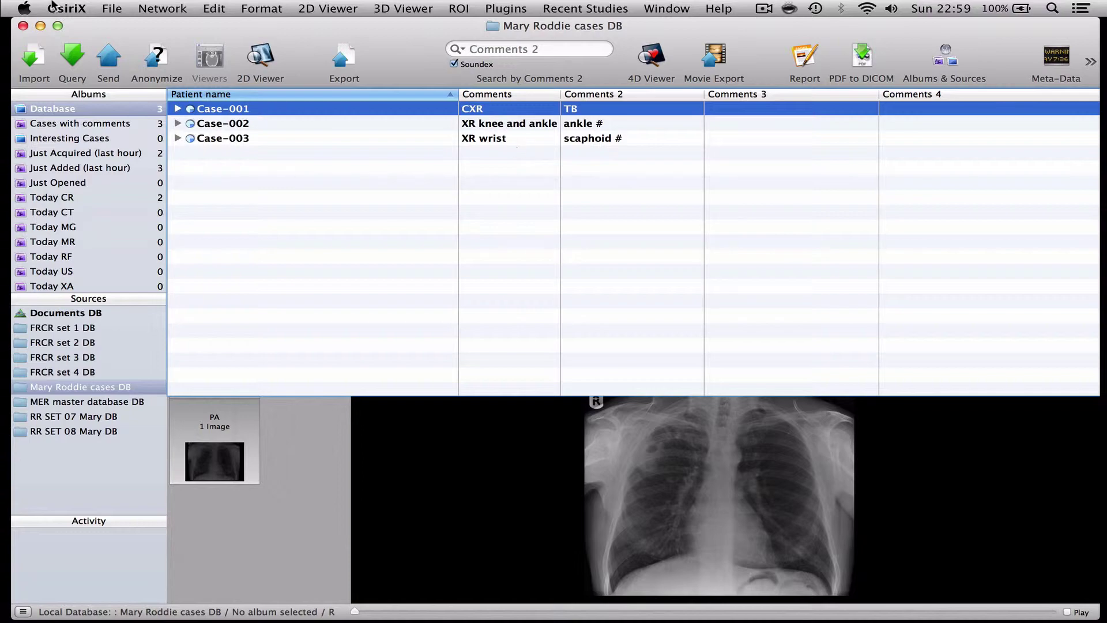
Step: Check that the desktop cases folder now contains an OsiriX Data folder, then close it
left_click(40, 25)
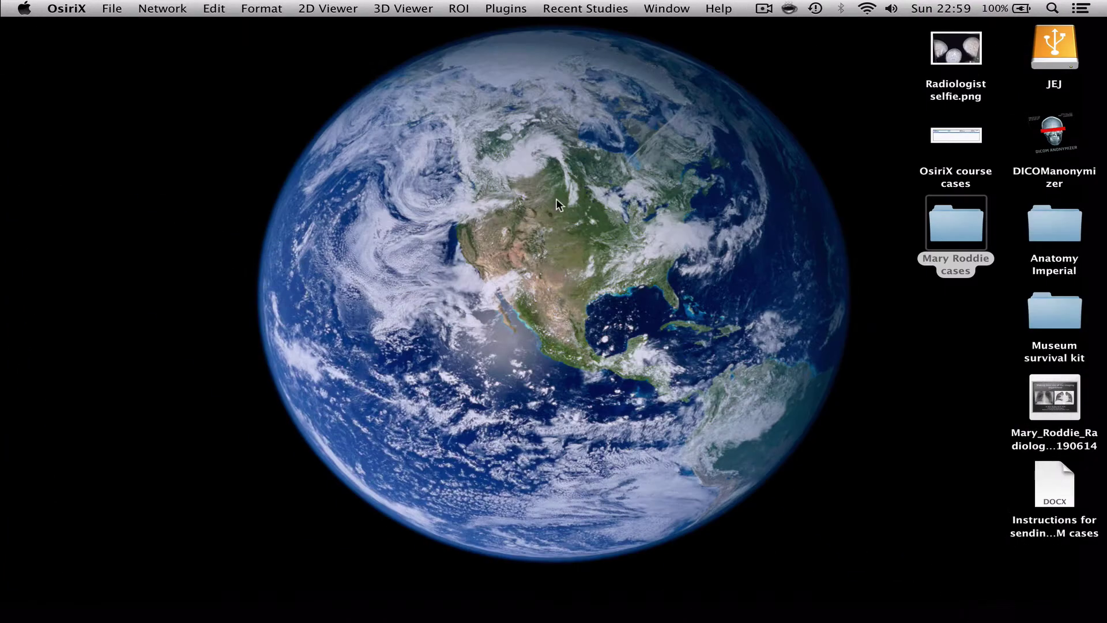
double_click(966, 233)
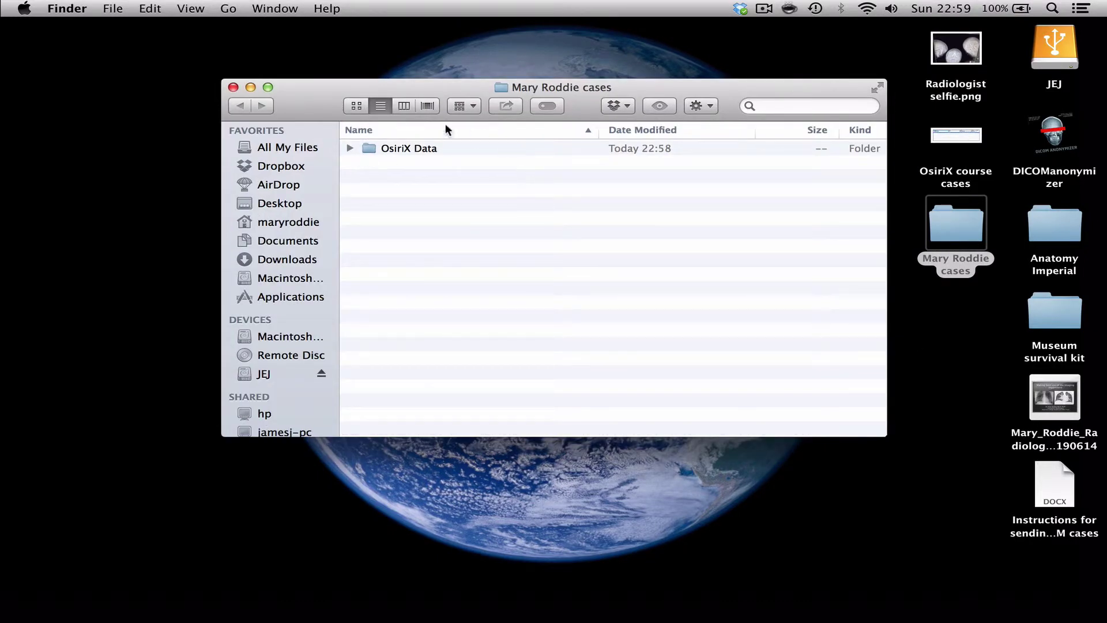
left_click(350, 148)
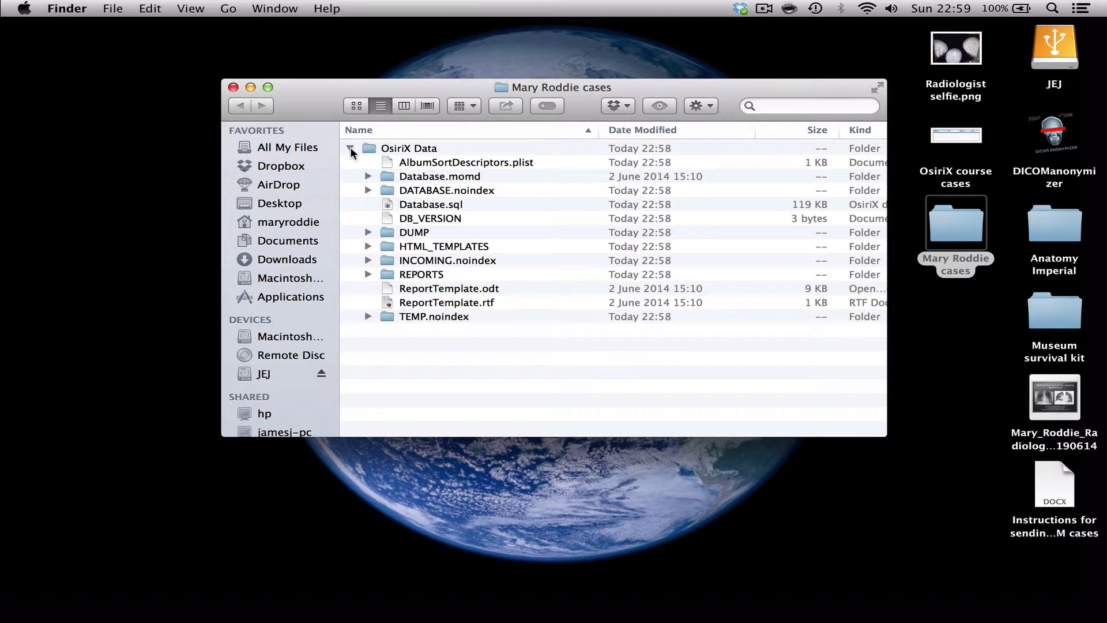
left_click(350, 148)
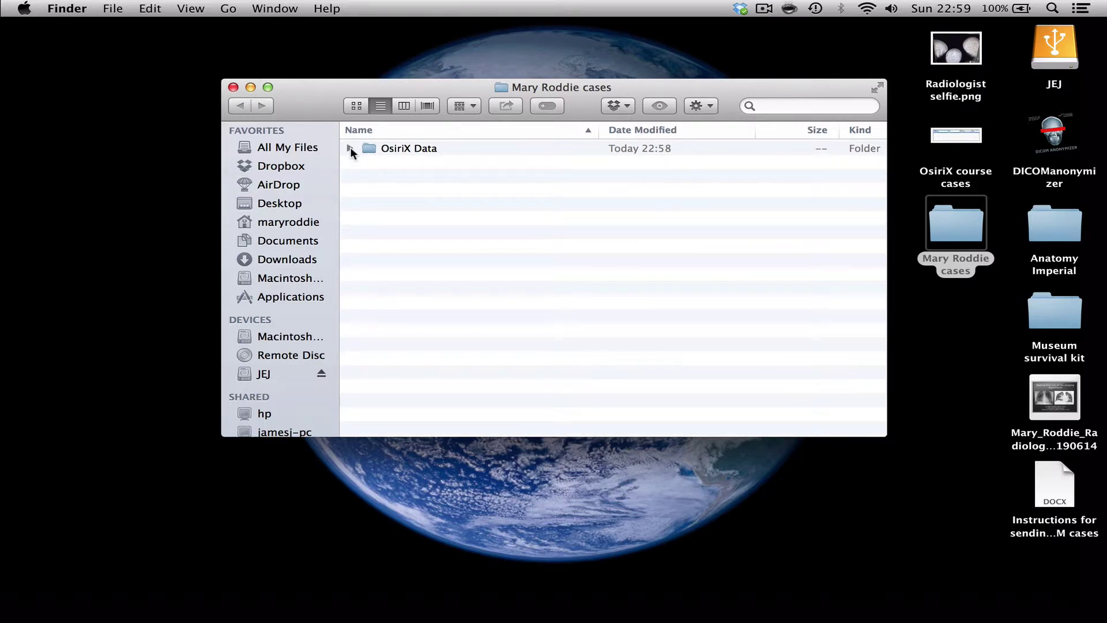
left_click(230, 88)
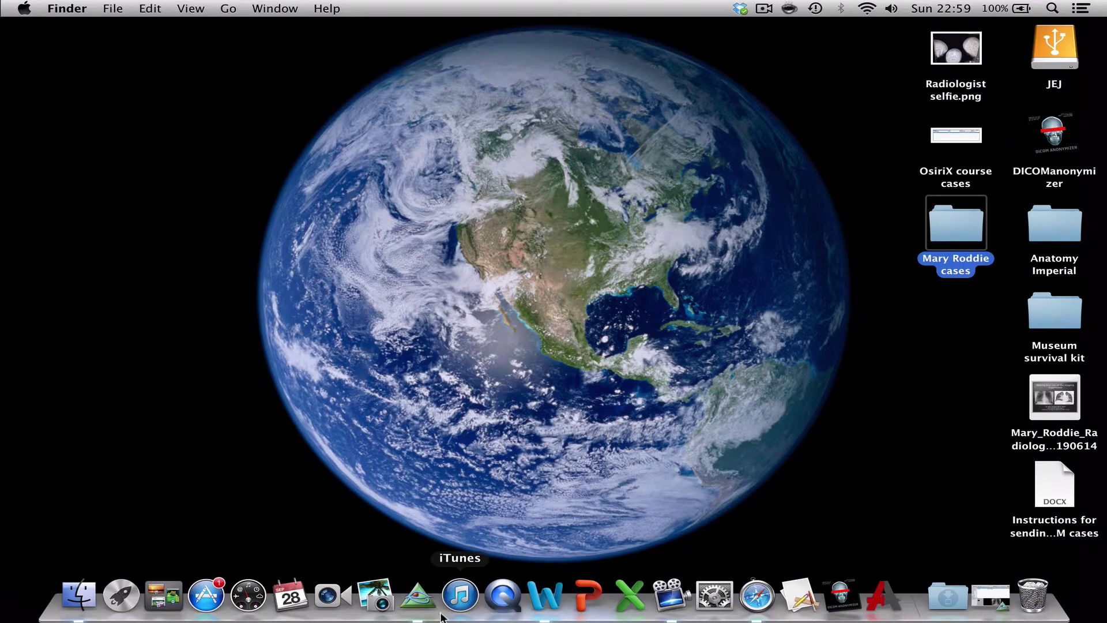
Step: Restore OsiriX from the Dock, showing the cases database with Case-001 to Case-003
left_click(424, 599)
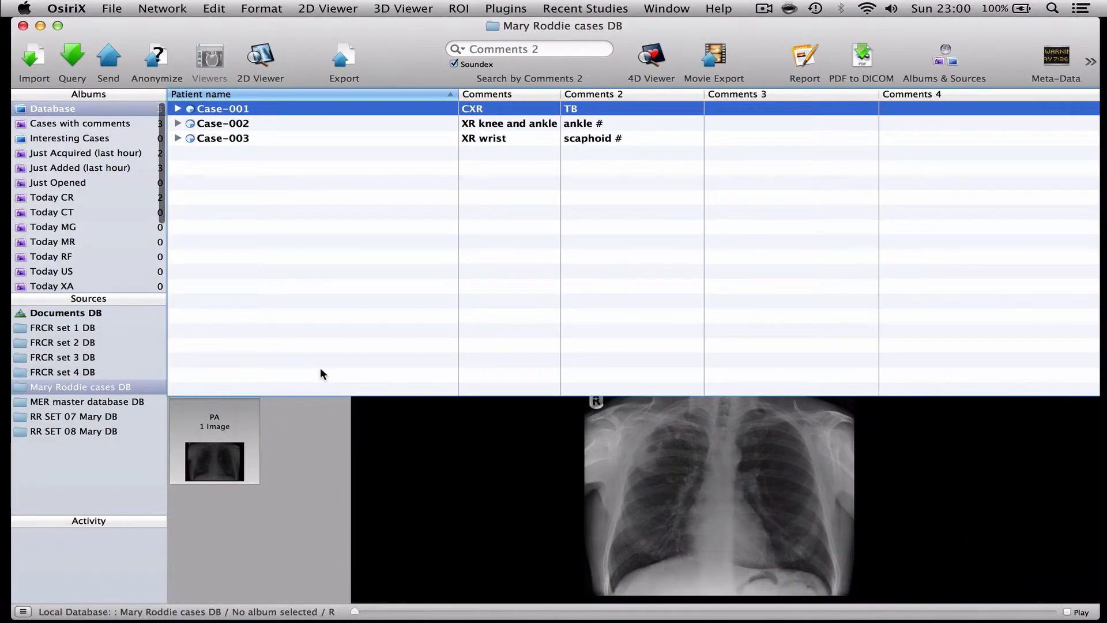